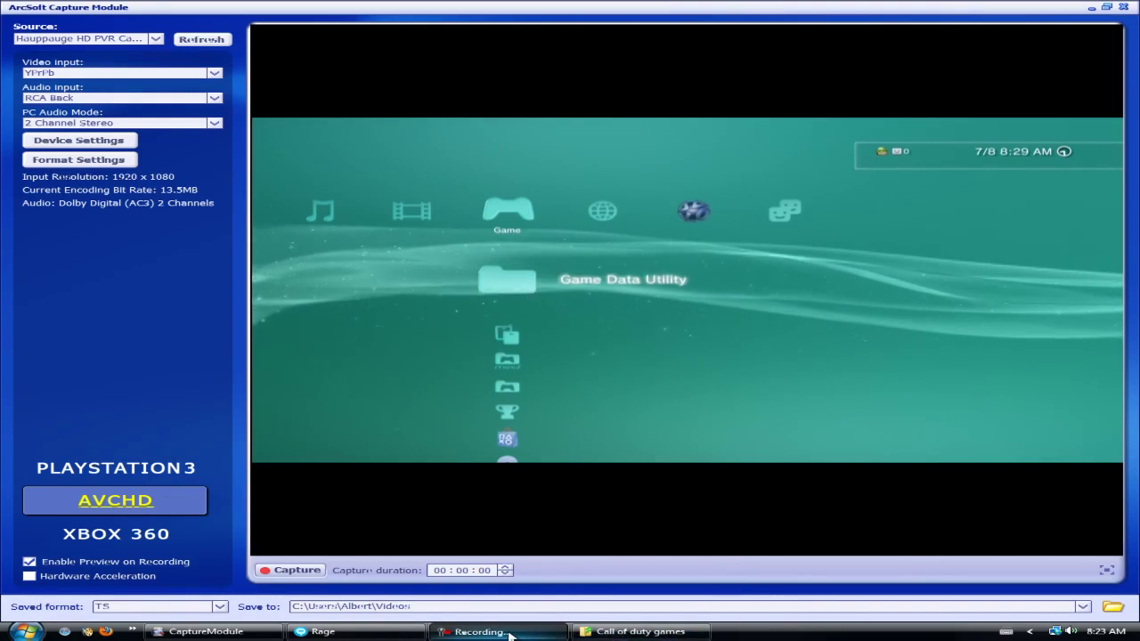
# Step: Launch PS3.ProxyServer.GUI and position its window over the console preview
pyautogui.moveTo(509, 634)
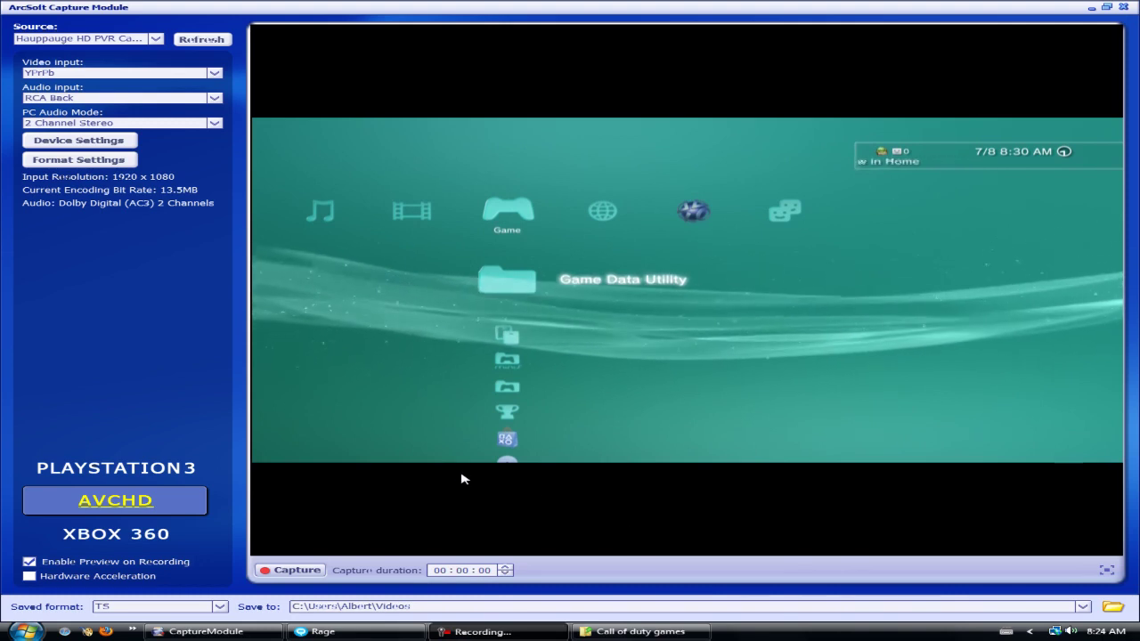
pyautogui.click(25, 630)
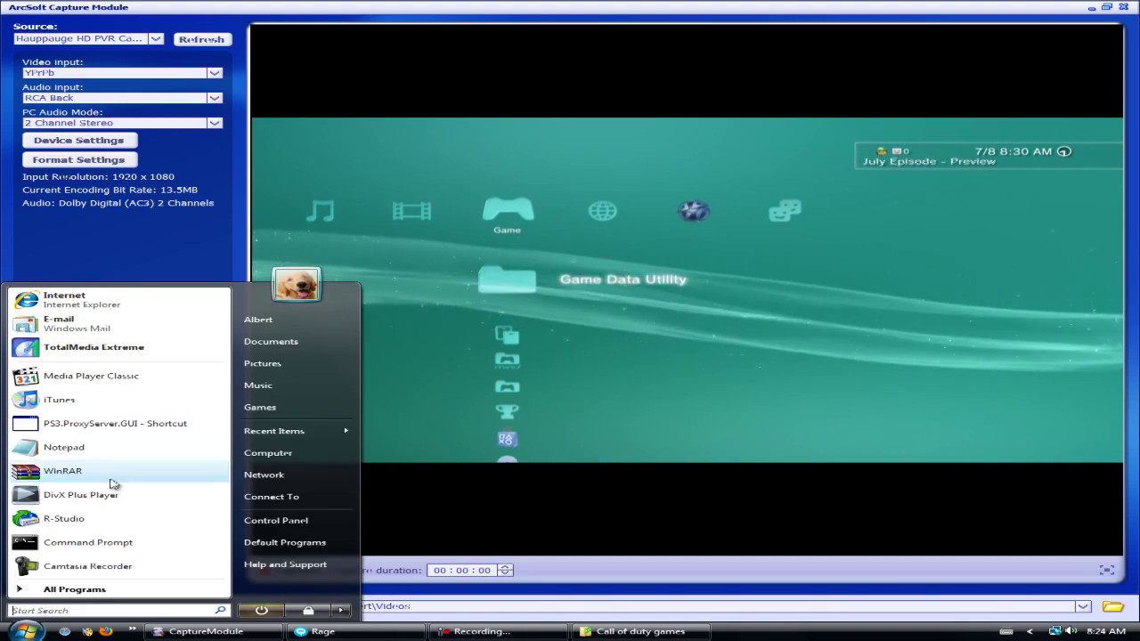
pyautogui.click(126, 424)
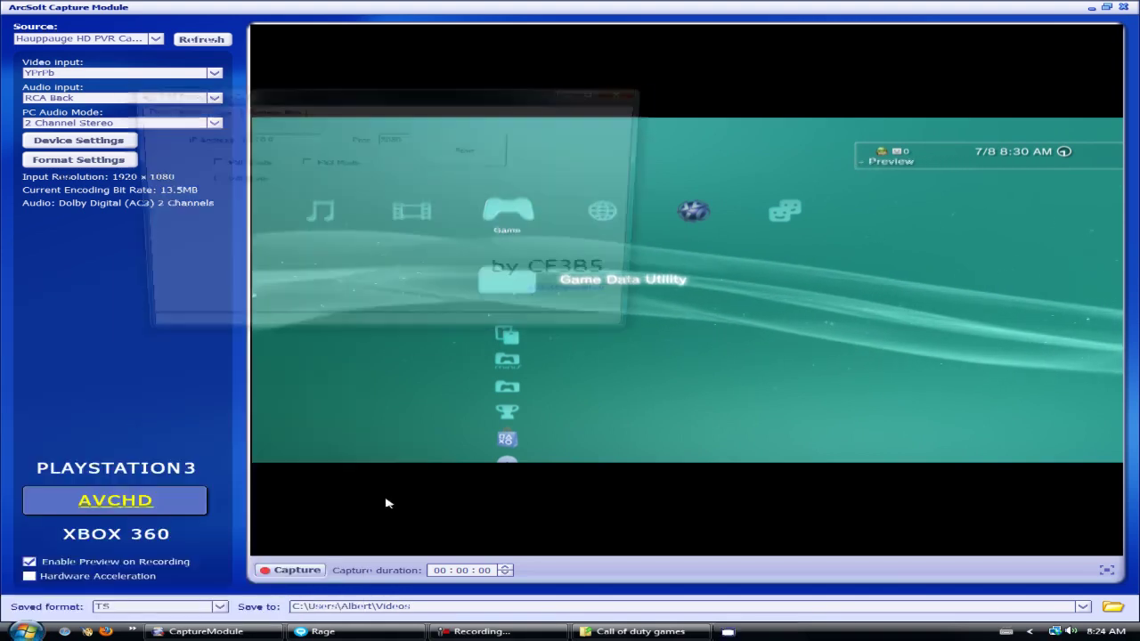
pyautogui.moveTo(368, 100); pyautogui.dragTo(629, 184)
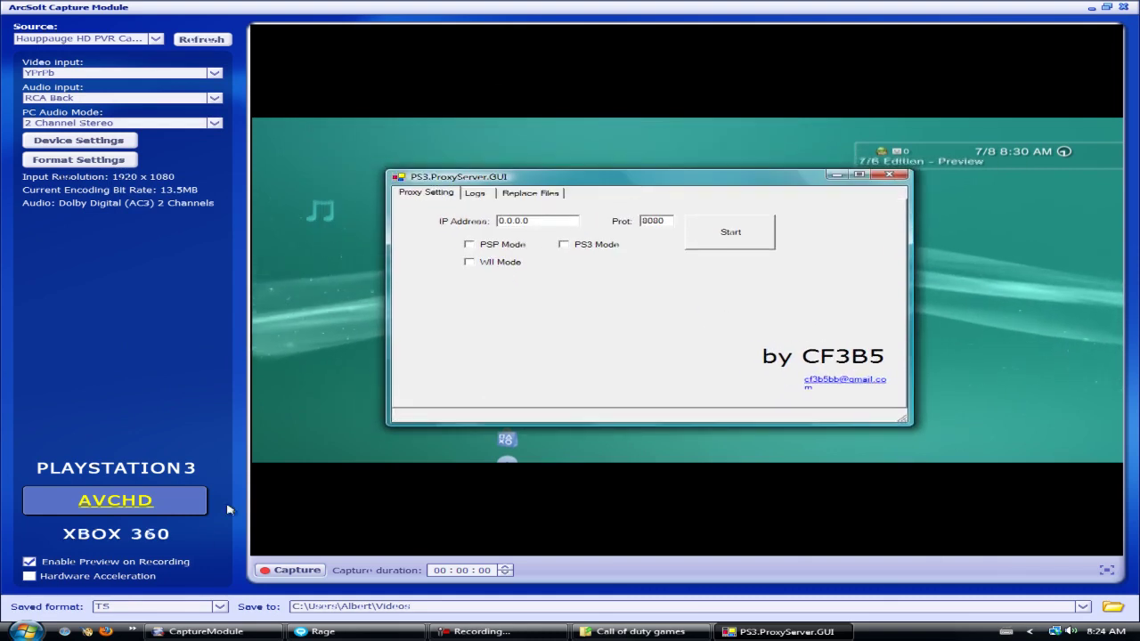
# Step: Open a Command Prompt and run ipconfig to look up the computer's IPv4 address
pyautogui.click(27, 630)
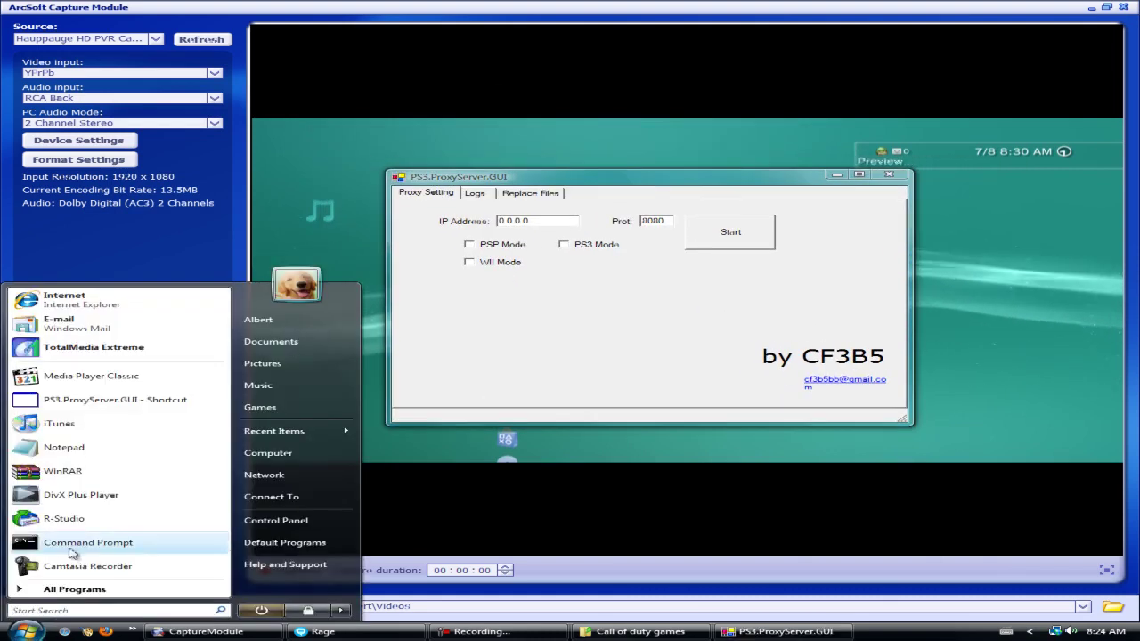
pyautogui.click(107, 470)
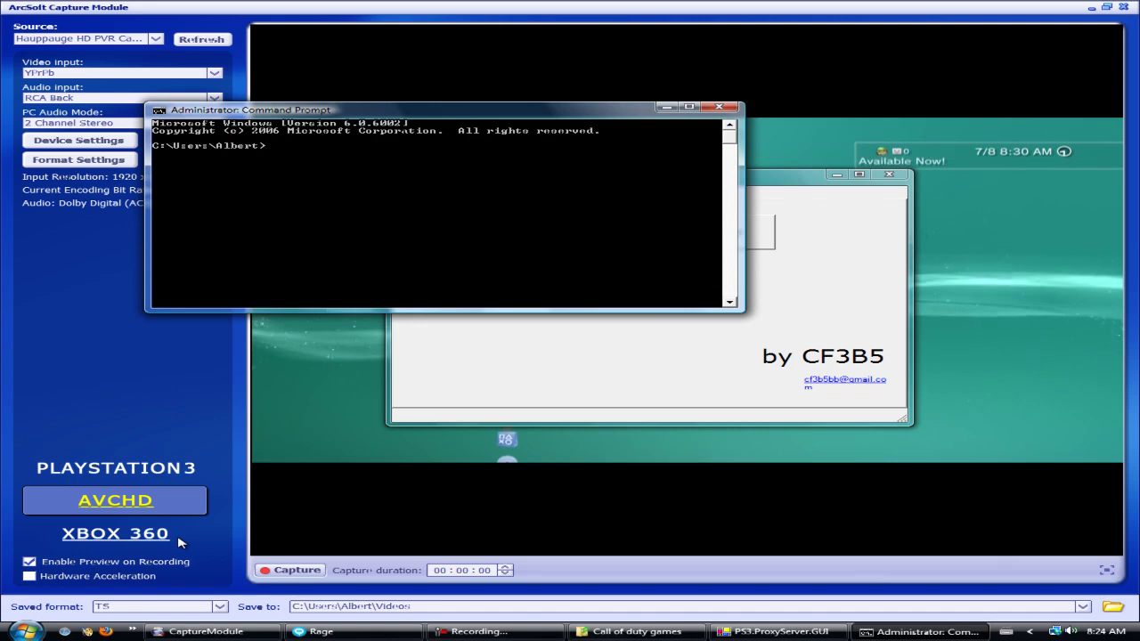
pyautogui.write('ipconfig')
pyautogui.press('Return')
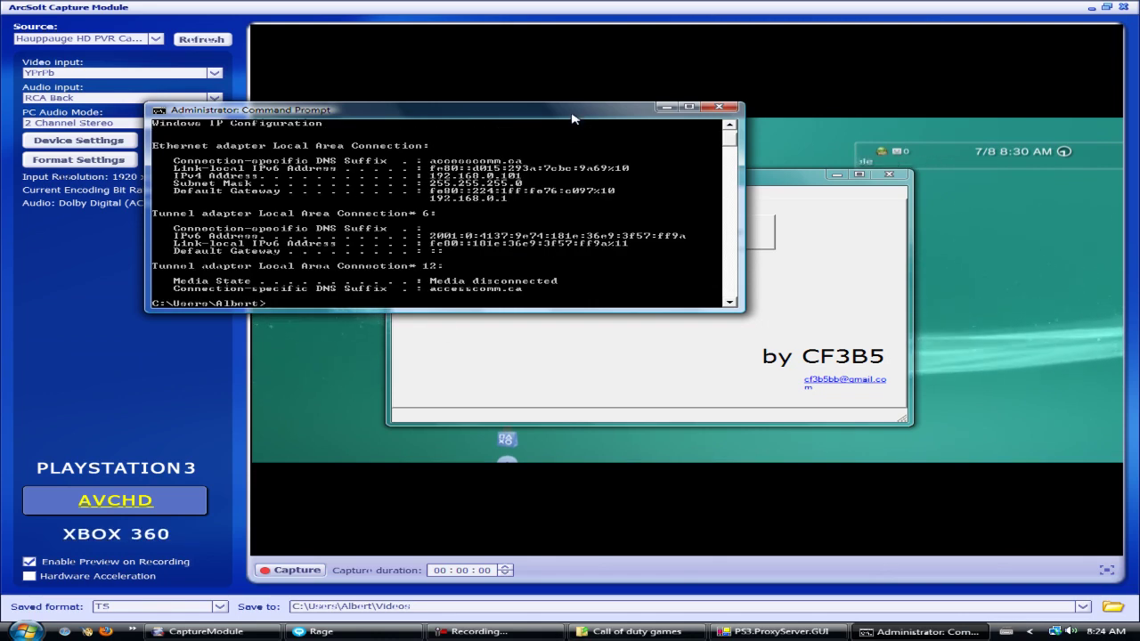
pyautogui.moveTo(573, 119); pyautogui.dragTo(549, 101)
# Step: Set the proxy server's IP address to 192.168.0.101 and move its window clear of the ipconfig output
pyautogui.click(806, 183)
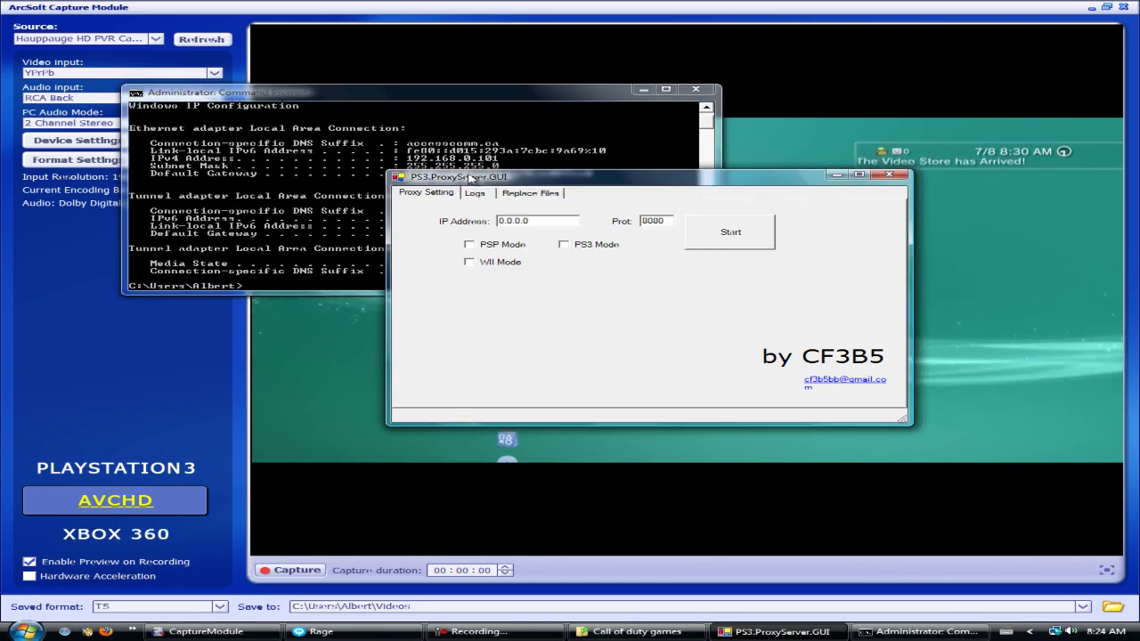
pyautogui.moveTo(472, 179); pyautogui.dragTo(316, 181)
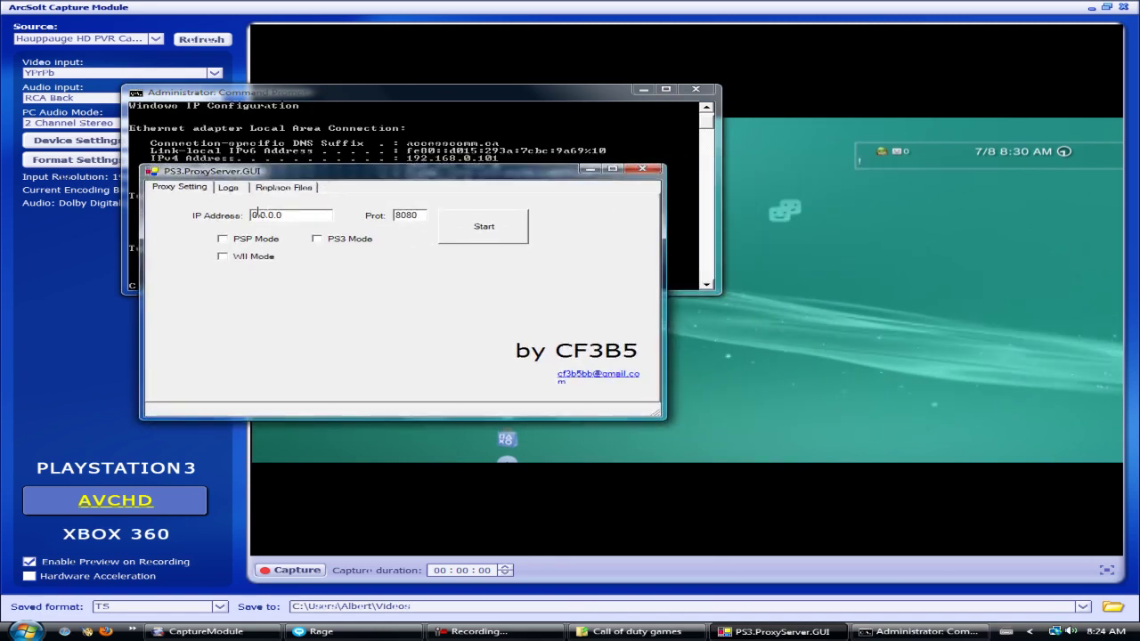
pyautogui.doubleClick(268, 215)
pyautogui.write('192.1')
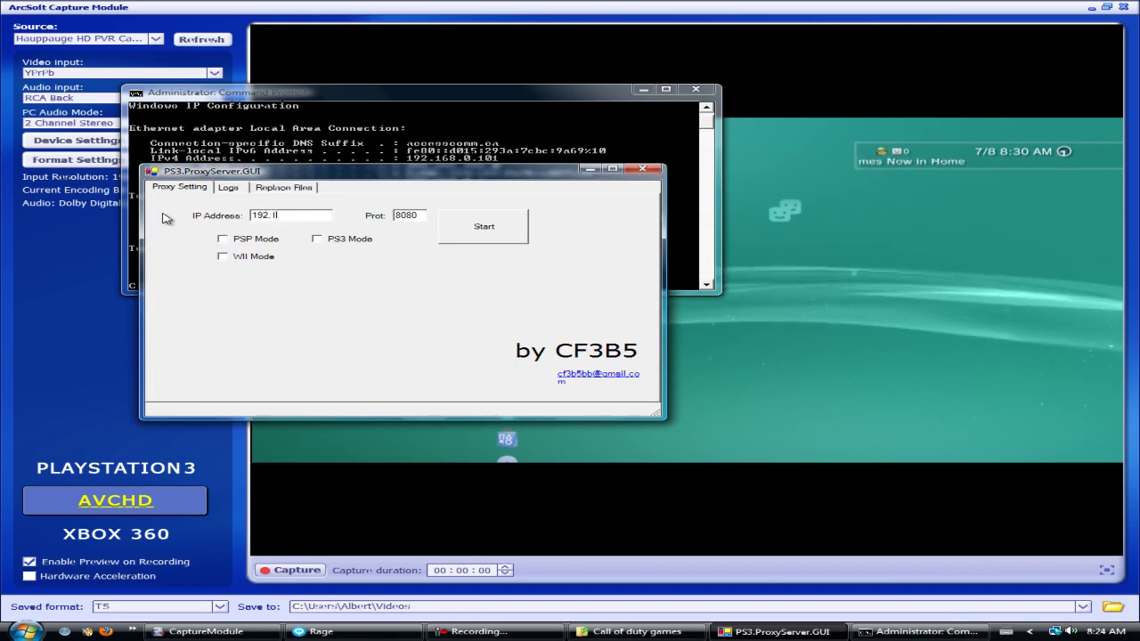
pyautogui.write('68.0.101')
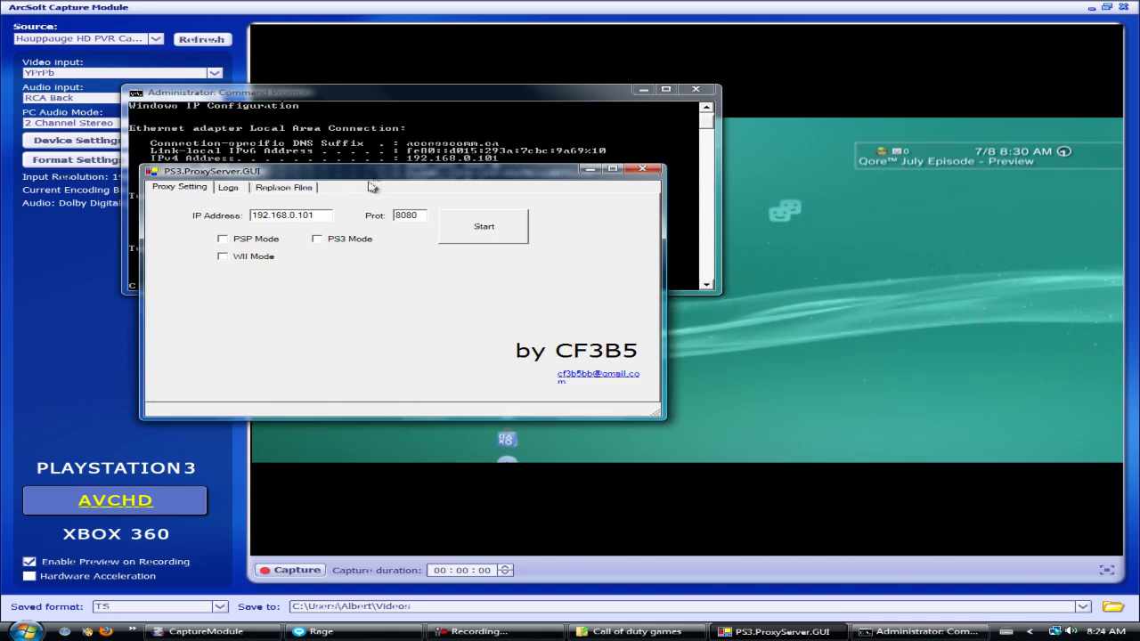
pyautogui.moveTo(374, 183); pyautogui.dragTo(600, 258)
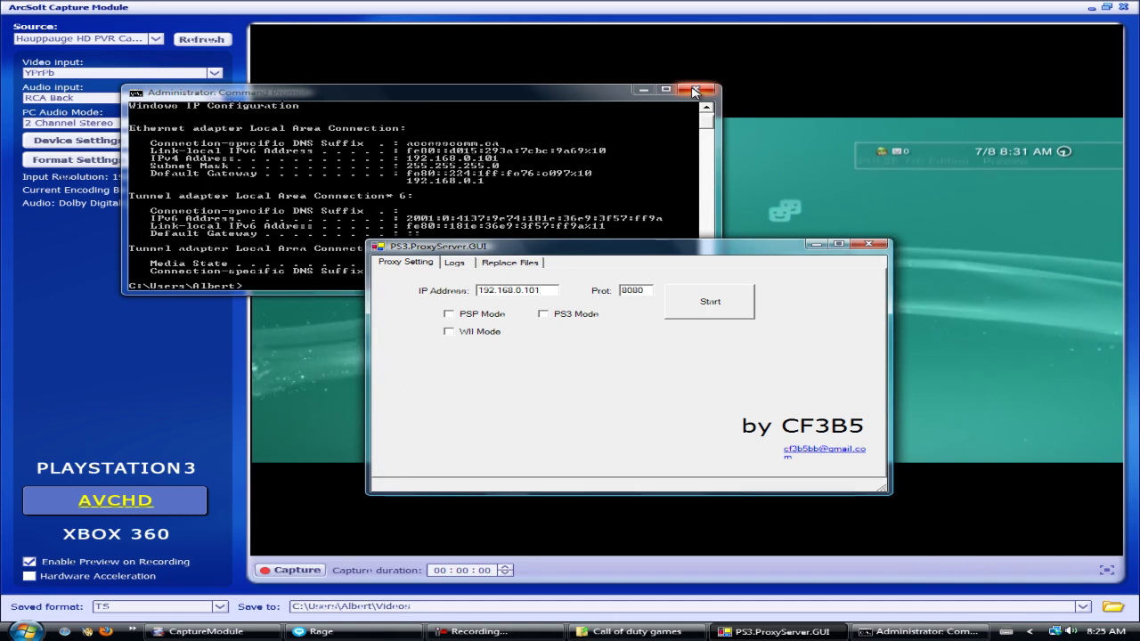
# Step: Close the Command Prompt and move the proxy server window down, clear of the console preview
pyautogui.doubleClick(484, 287)
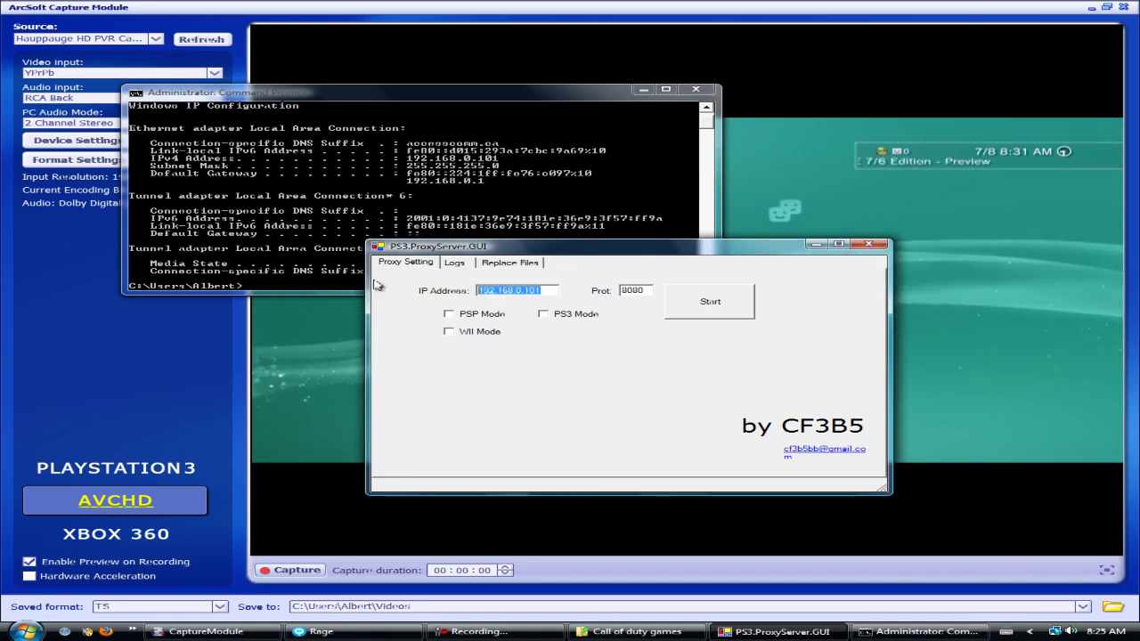
pyautogui.click(553, 291)
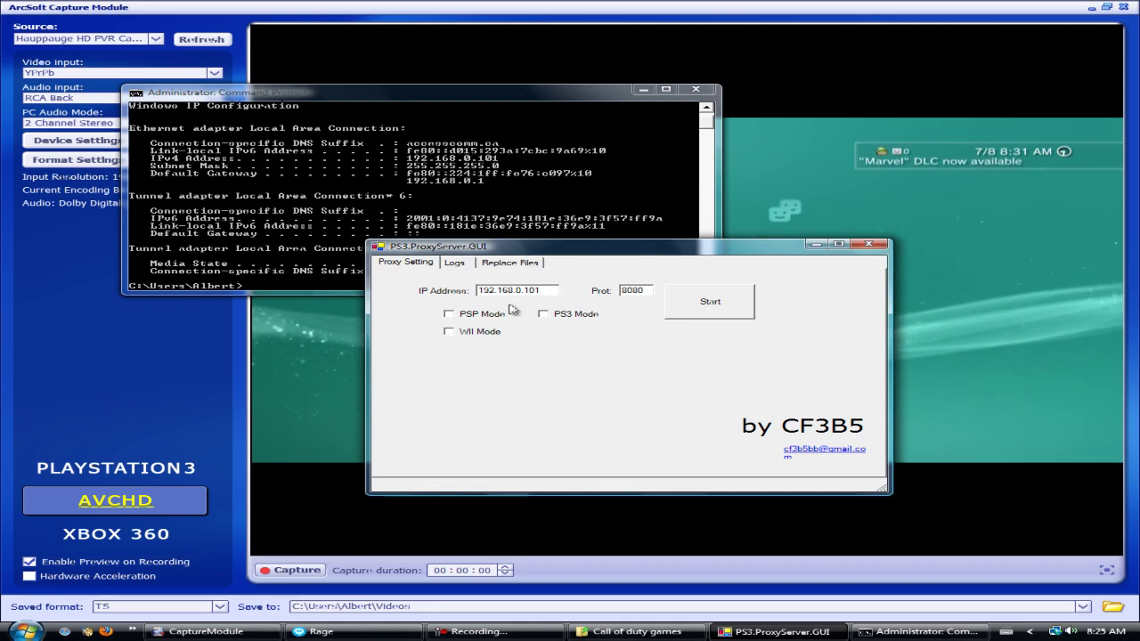
pyautogui.click(709, 92)
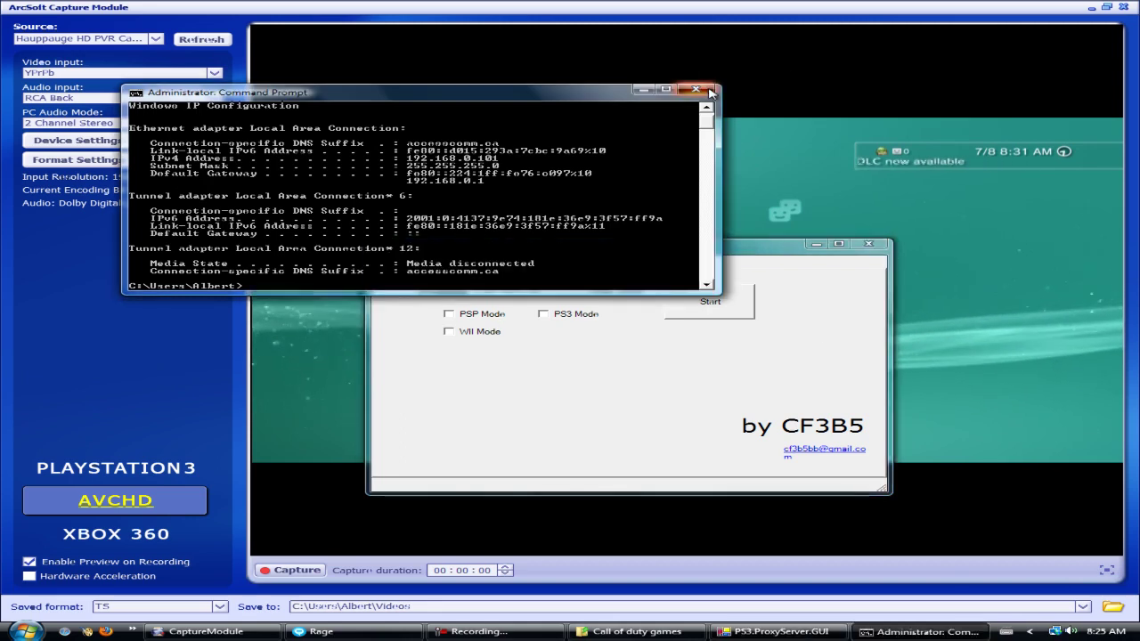
pyautogui.click(708, 91)
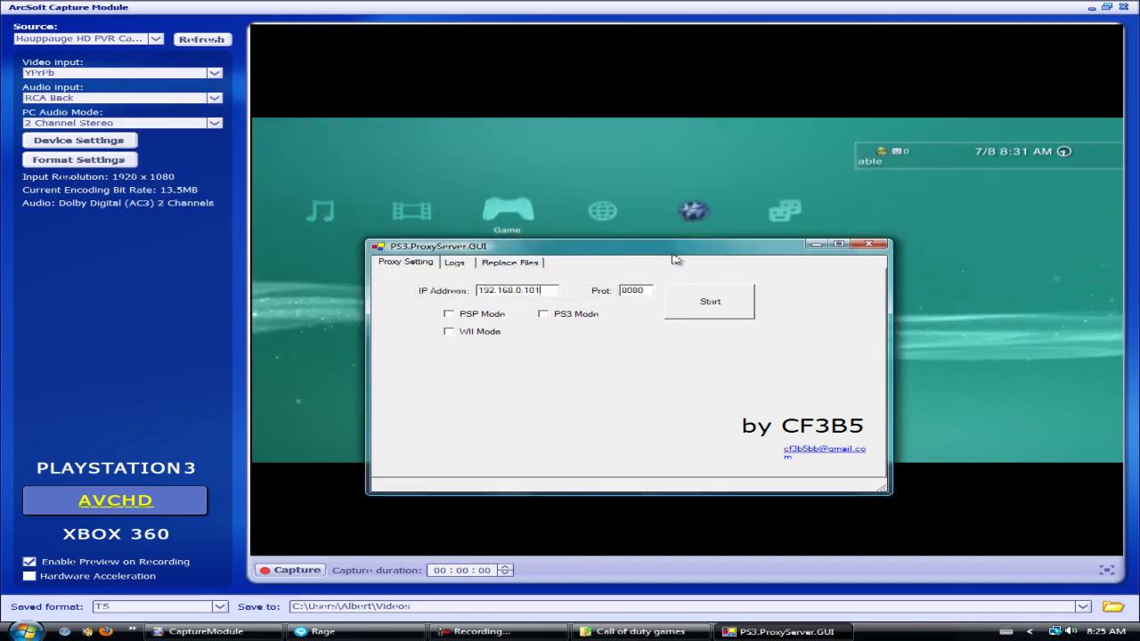
pyautogui.moveTo(668, 250); pyautogui.dragTo(722, 486)
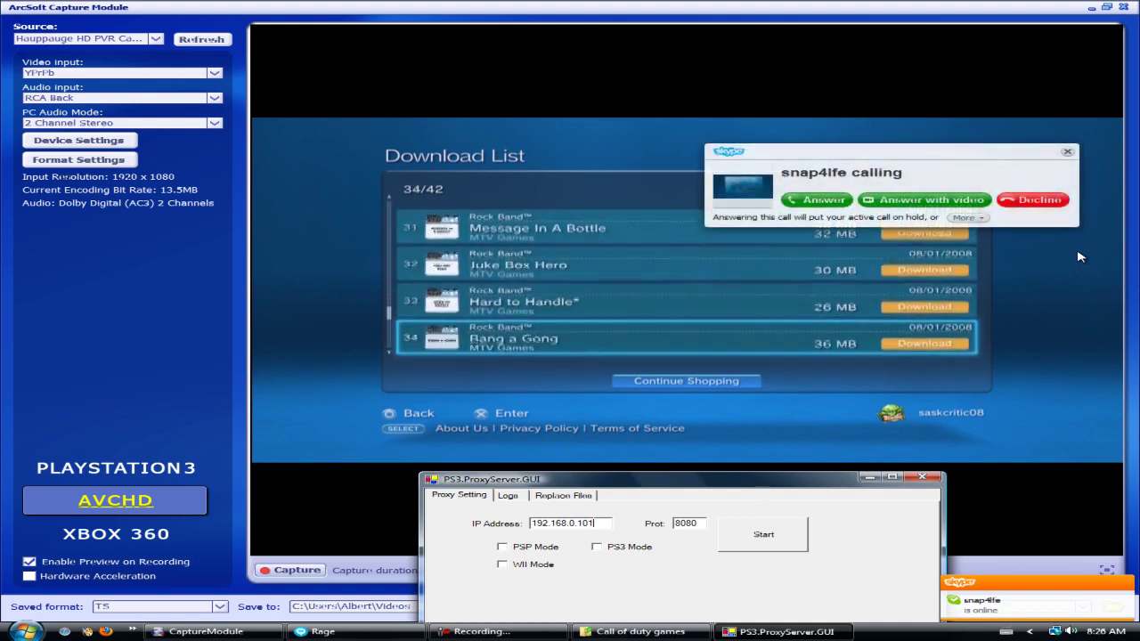
# Step: Decline the incoming Skype call and start the proxy server
pyautogui.click(1031, 199)
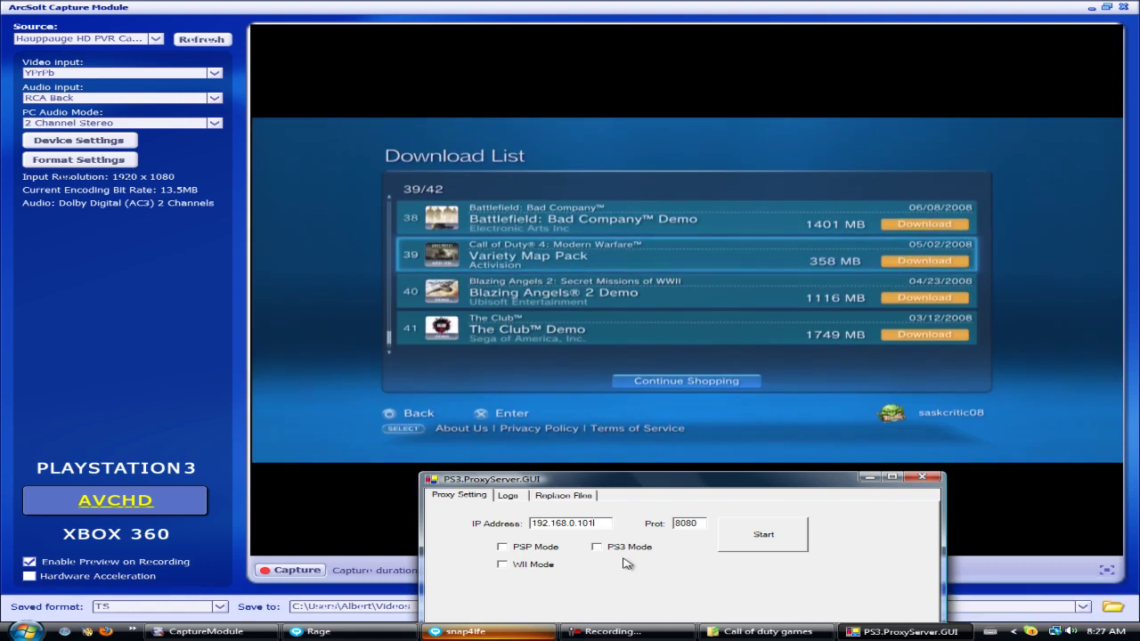
pyautogui.moveTo(635, 488); pyautogui.dragTo(613, 328)
pyautogui.click(737, 378)
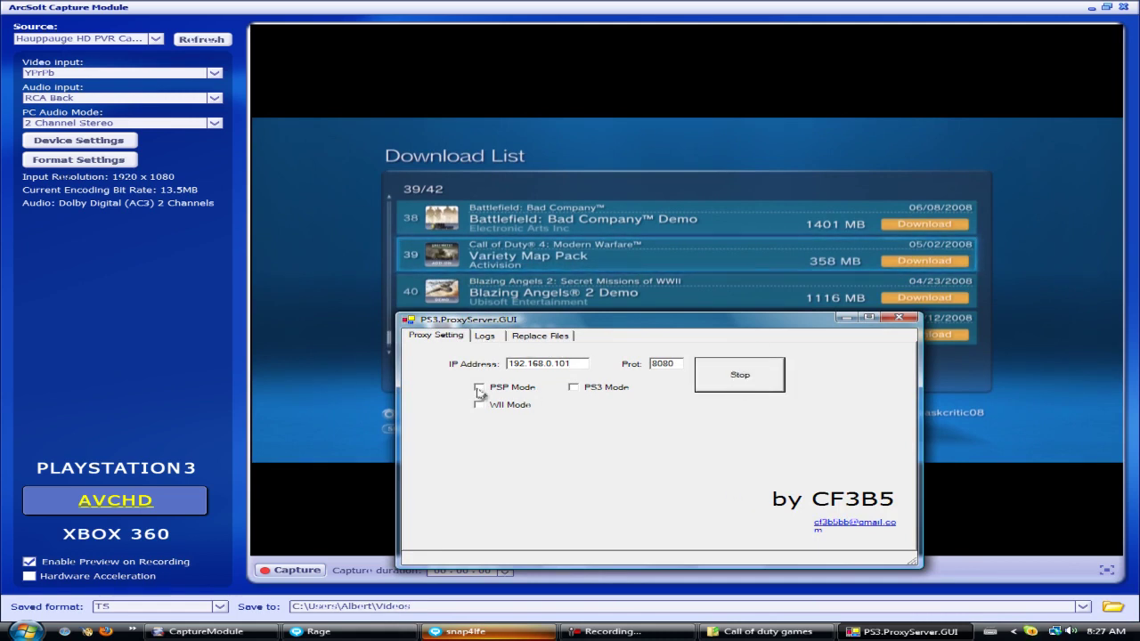
# Step: Clear both the download URL and the local file path from the existing file replacement entry
pyautogui.click(484, 337)
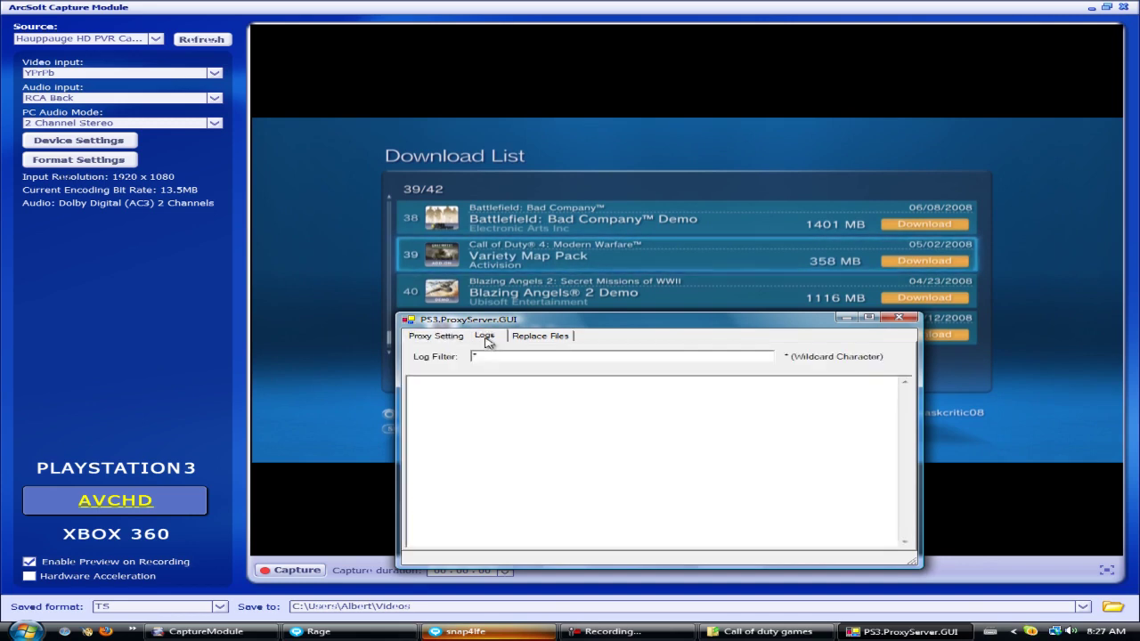
pyautogui.moveTo(666, 336); pyautogui.dragTo(703, 380)
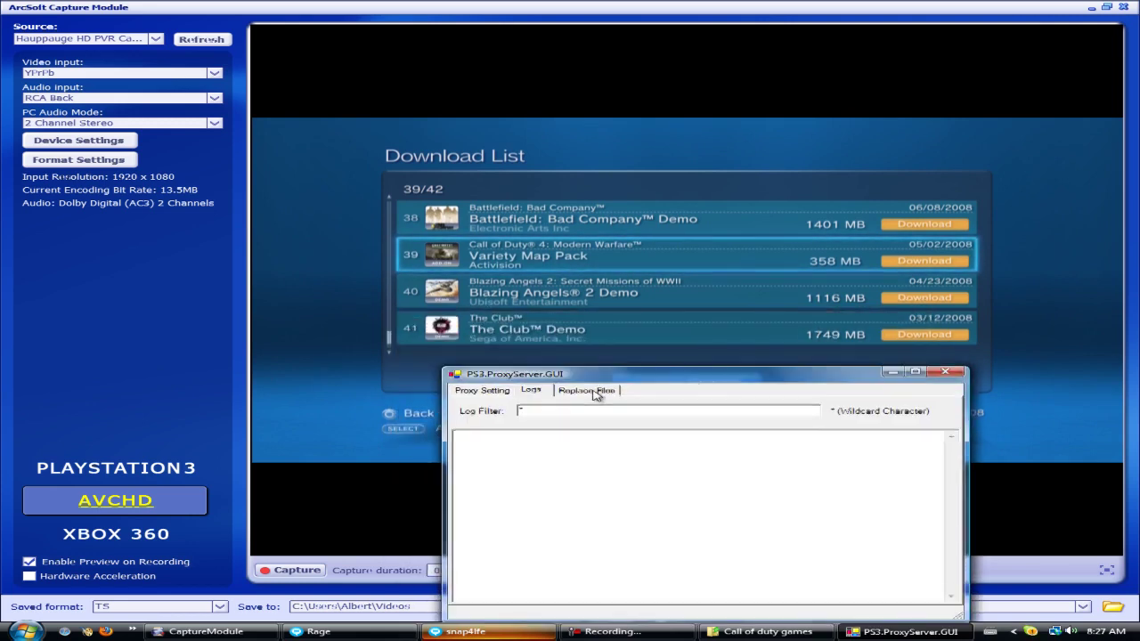
pyautogui.click(591, 390)
pyautogui.moveTo(640, 422); pyautogui.dragTo(336, 429)
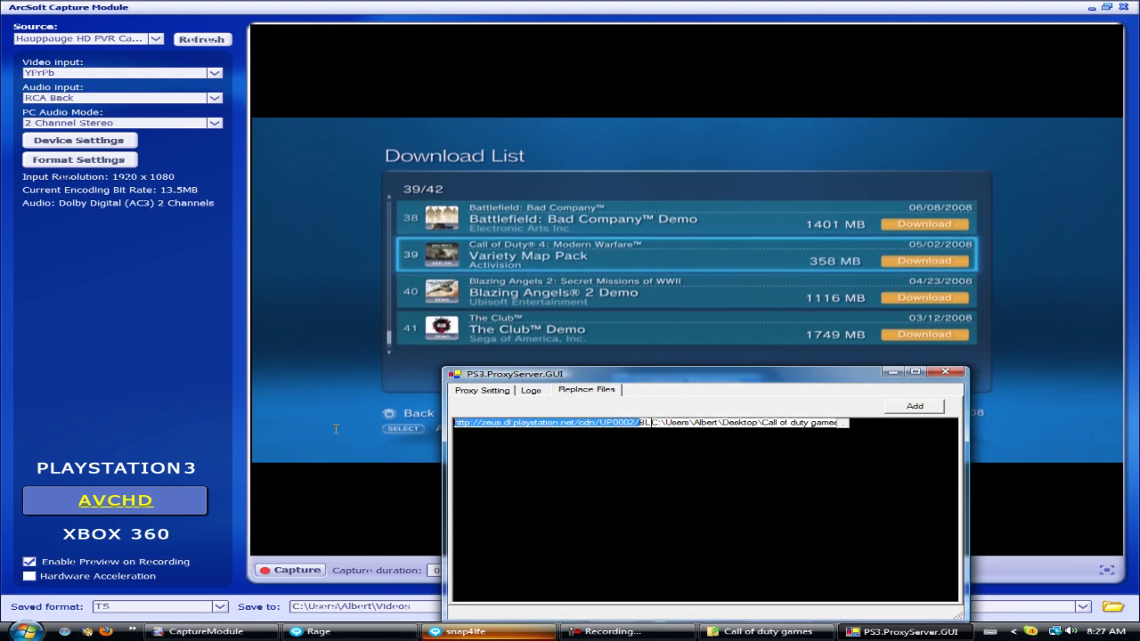
pyautogui.click(456, 423)
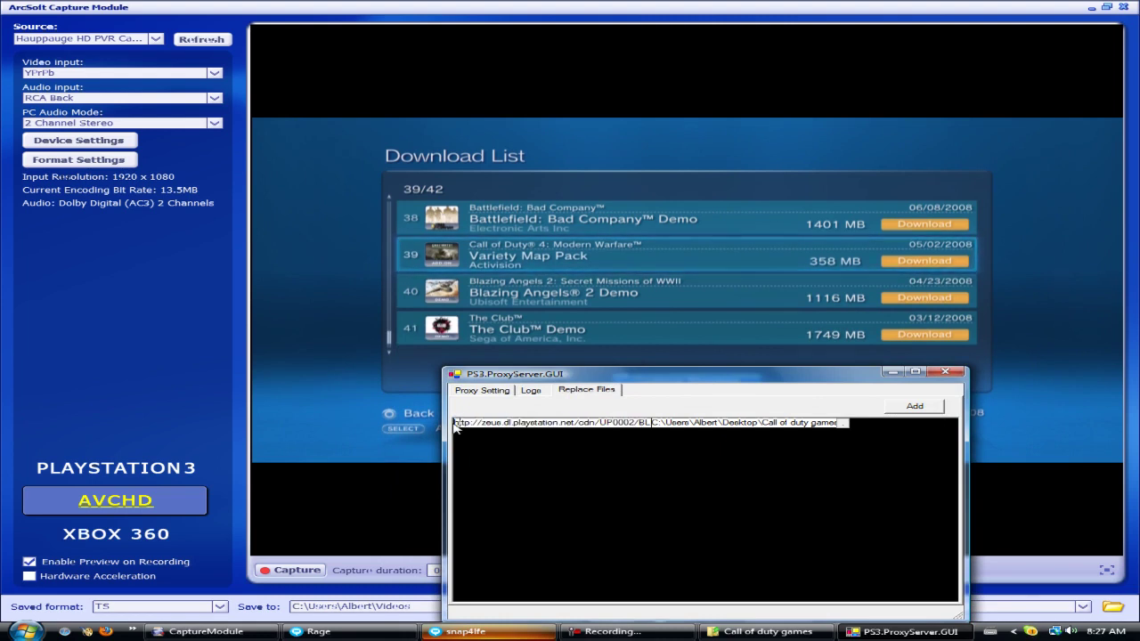
pyautogui.hotkey('shift', 'End')
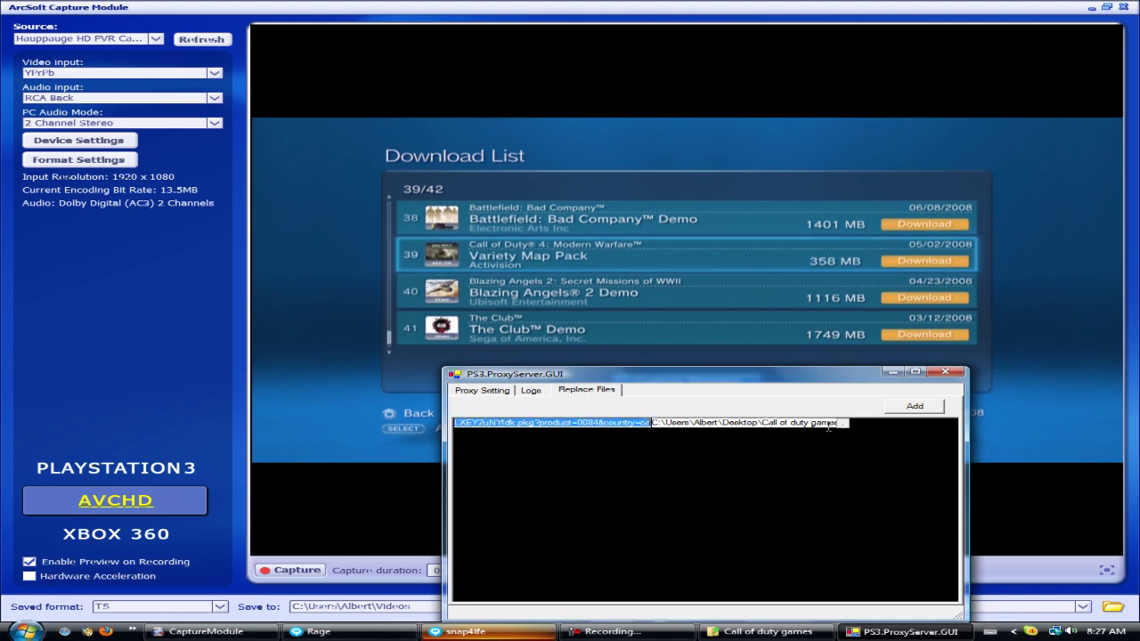
pyautogui.press('Delete')
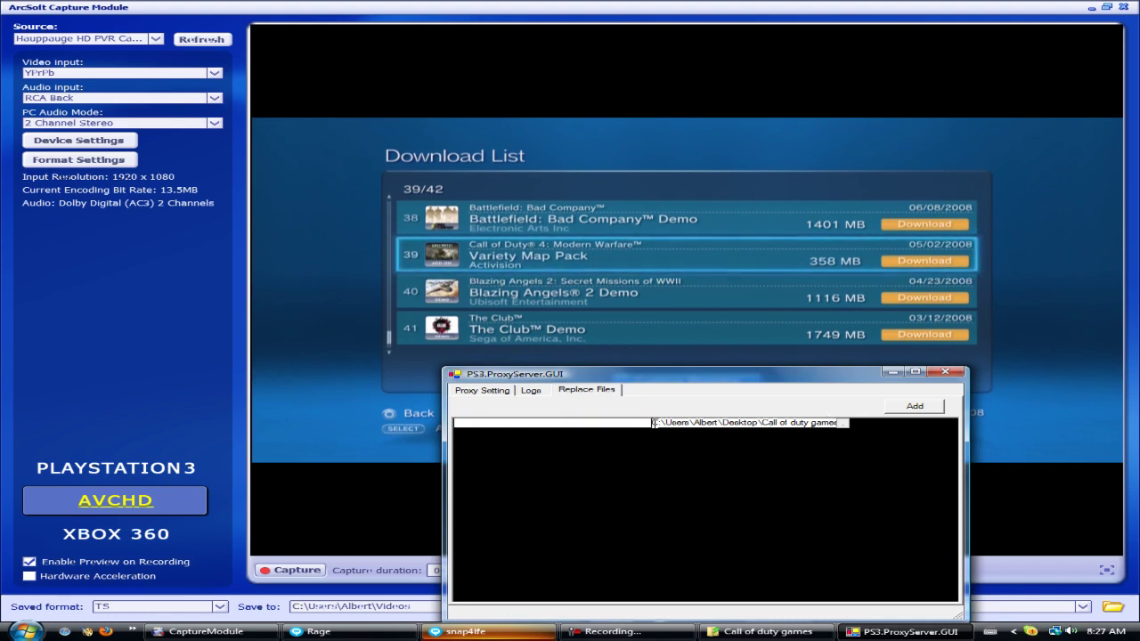
pyautogui.moveTo(652, 423); pyautogui.dragTo(1024, 425)
pyautogui.press('Delete')
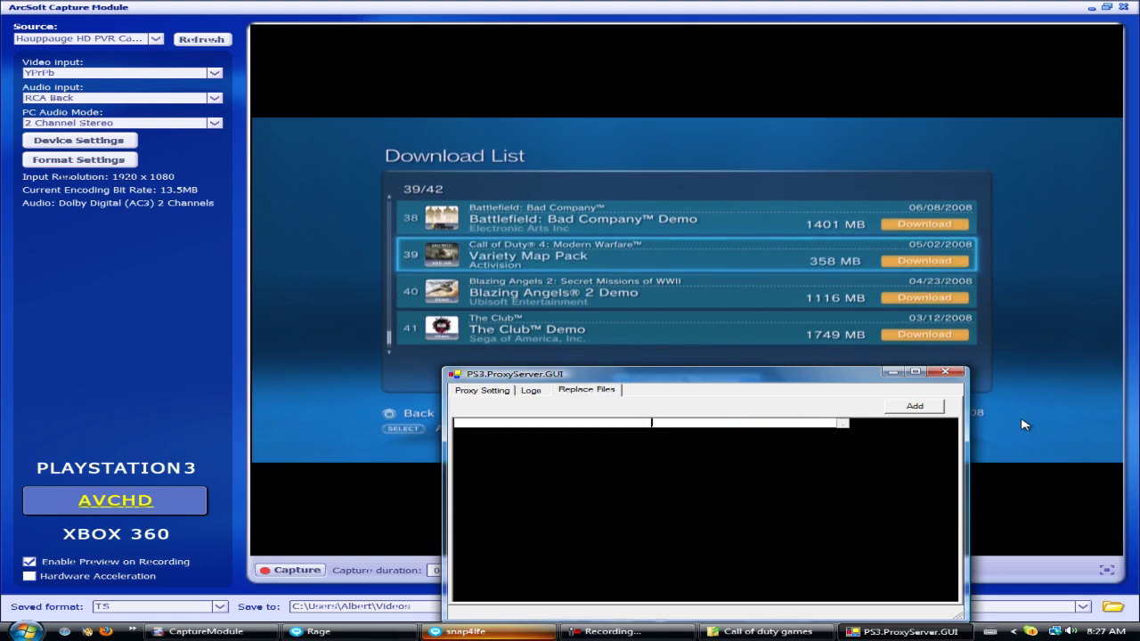
# Step: Show the proxy server's logs and minimize the Skype chat after checking its messages
pyautogui.click(529, 391)
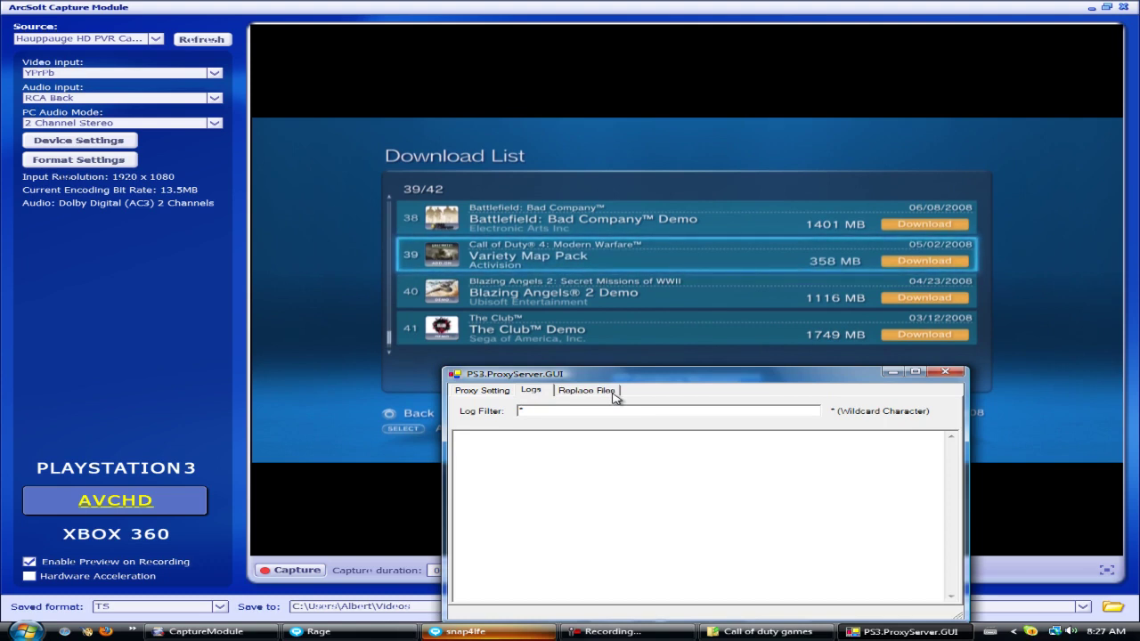
pyautogui.click(465, 632)
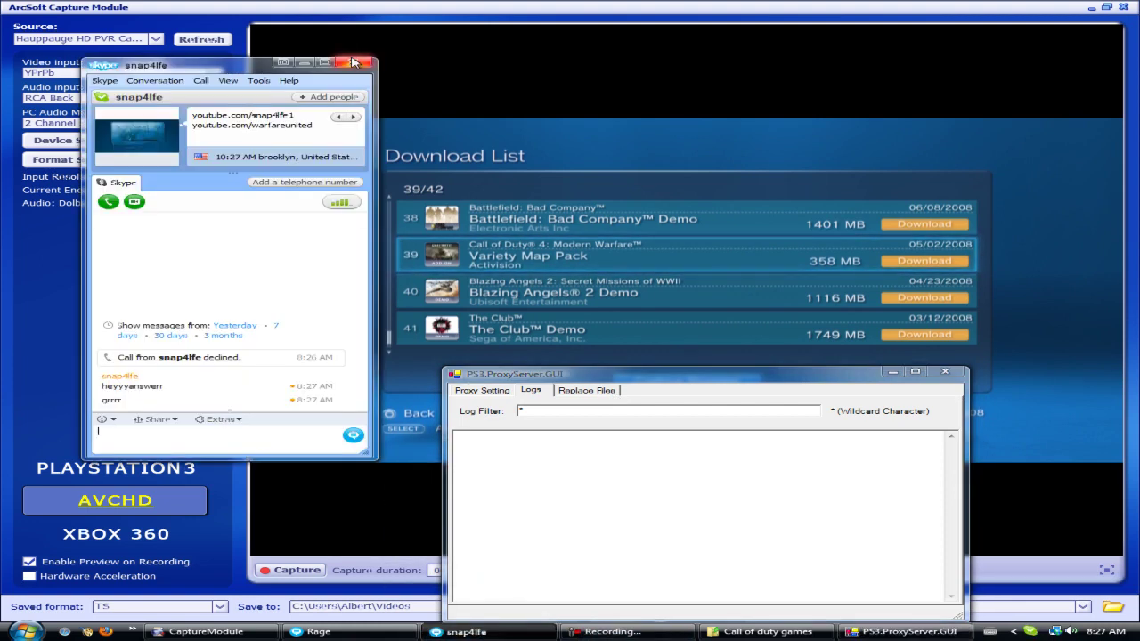
pyautogui.click(303, 62)
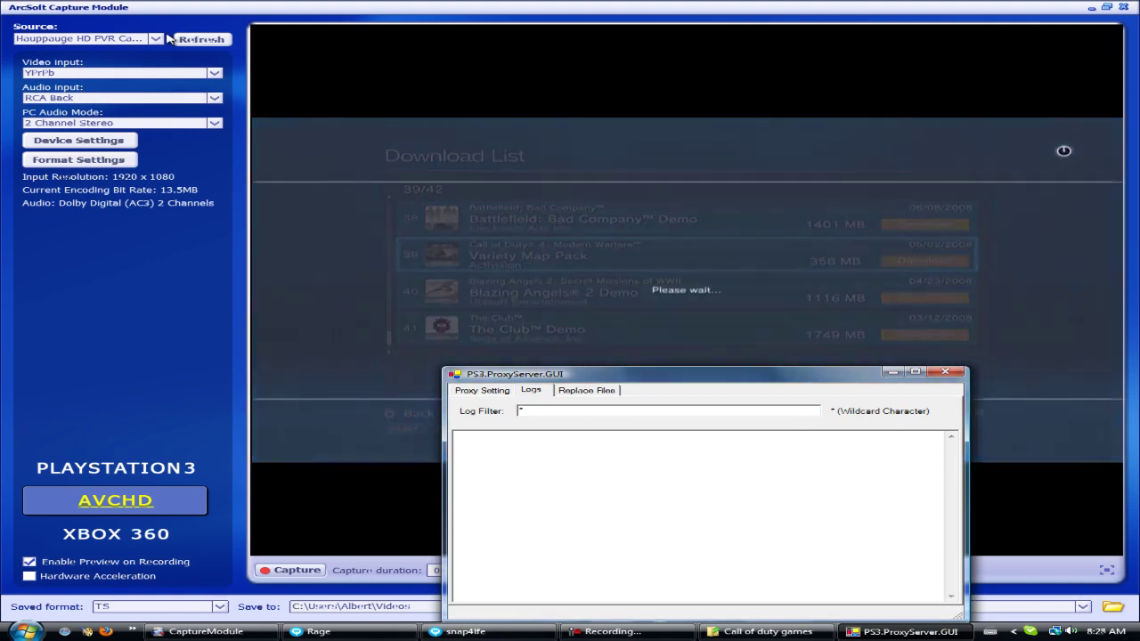
pyautogui.click(488, 393)
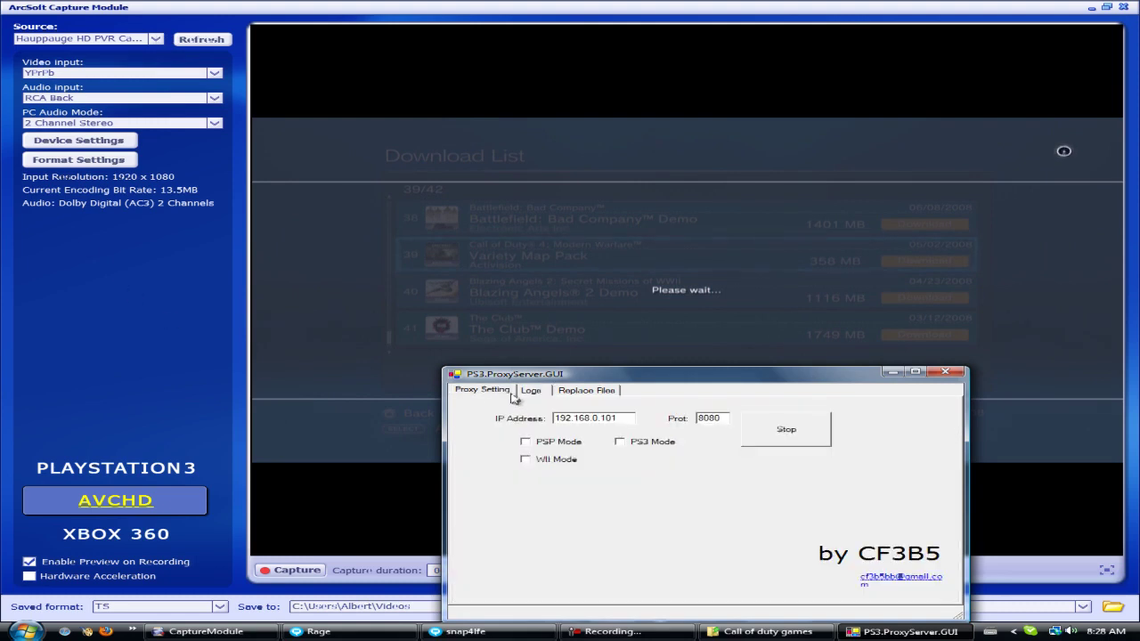
pyautogui.click(533, 393)
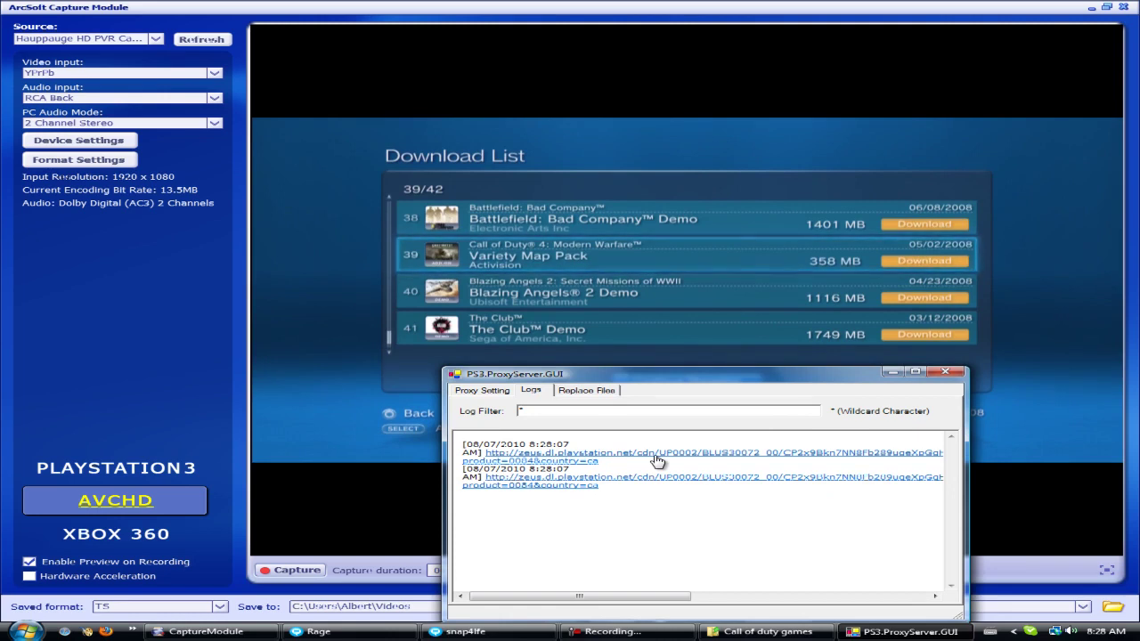
pyautogui.click(657, 454)
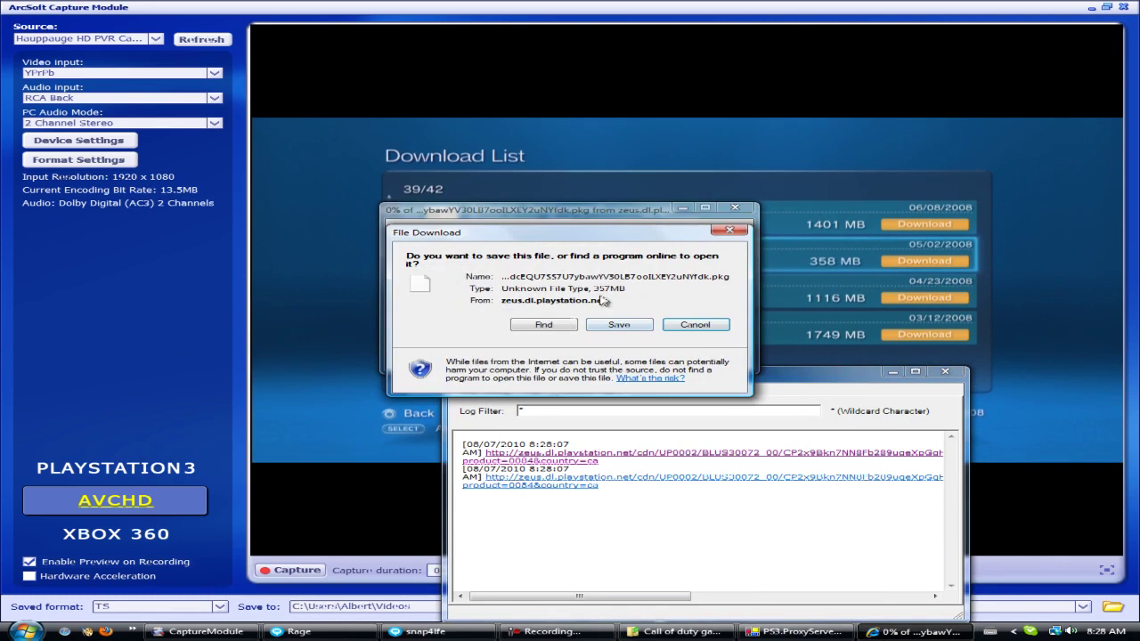
pyautogui.click(685, 325)
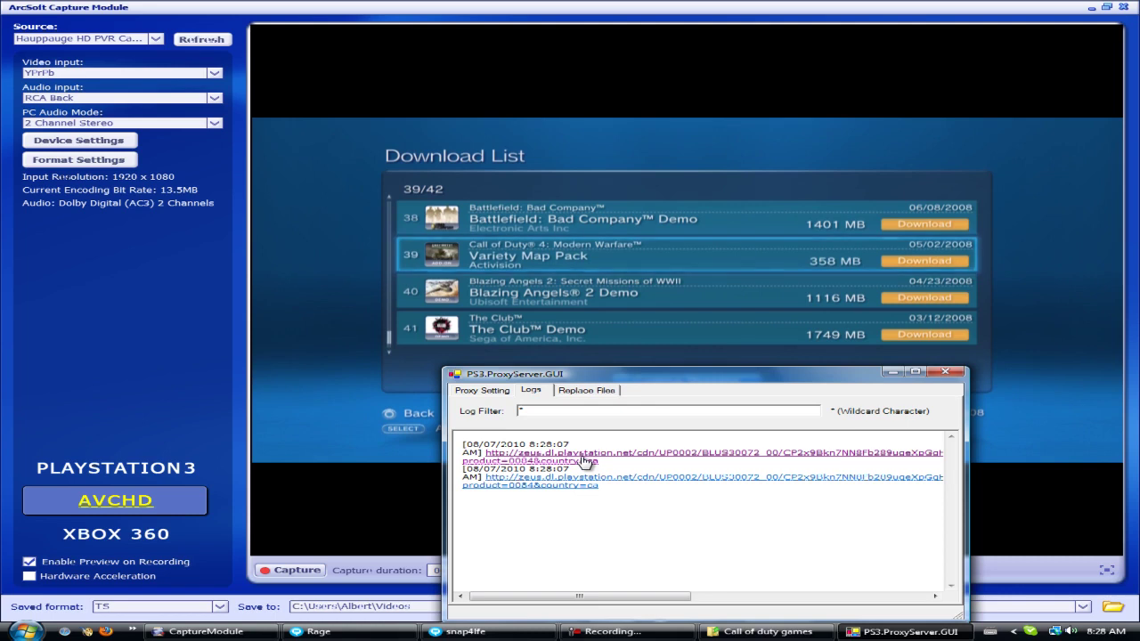
pyautogui.rightClick(583, 460)
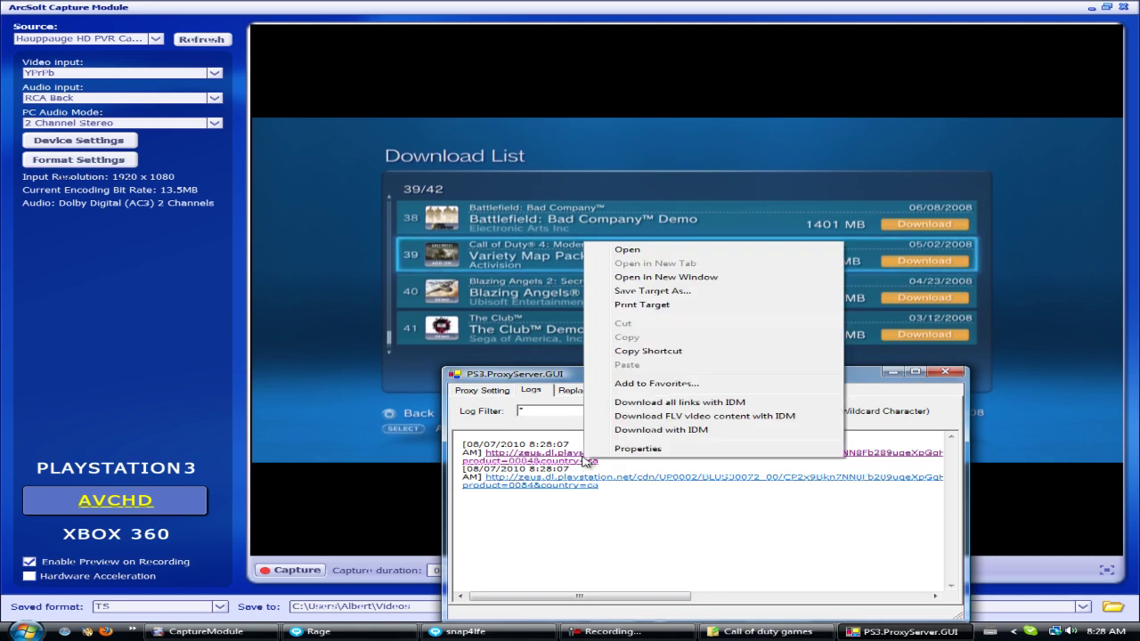
pyautogui.click(677, 431)
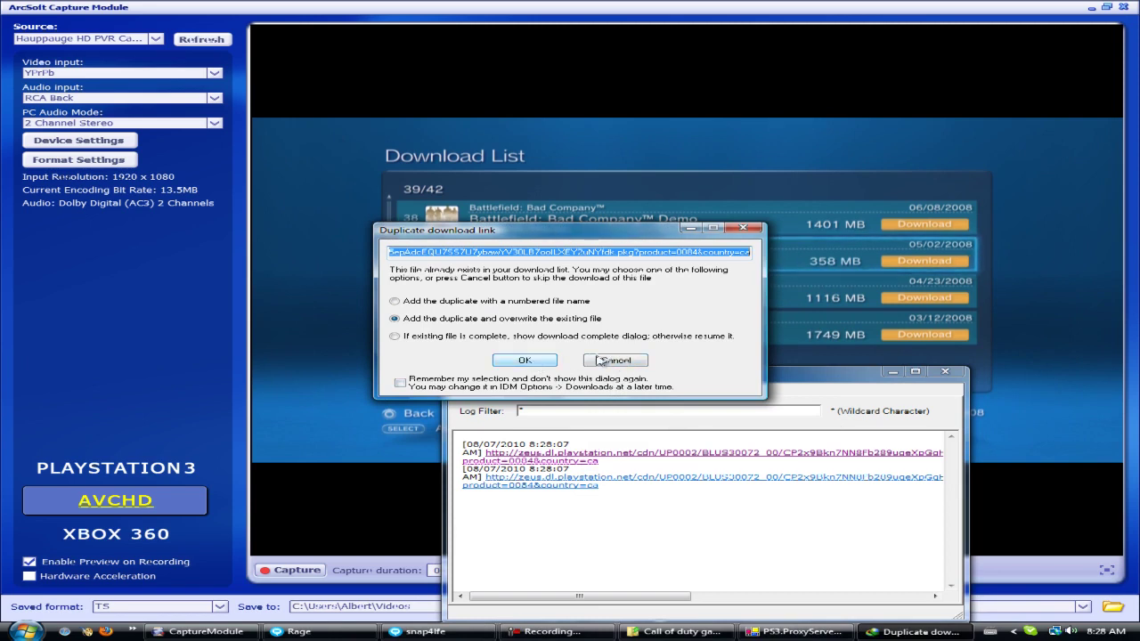
pyautogui.click(614, 364)
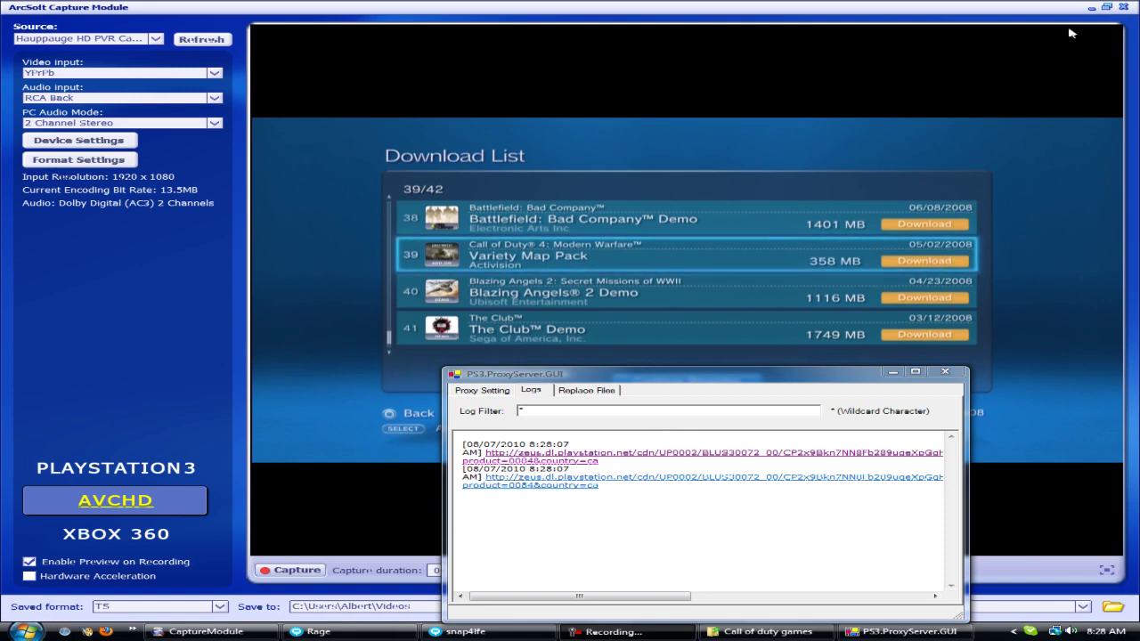
# Step: Minimize the capture preview window and check the contents of the PS3 proper one folder on the desktop, closing it again
pyautogui.click(1091, 7)
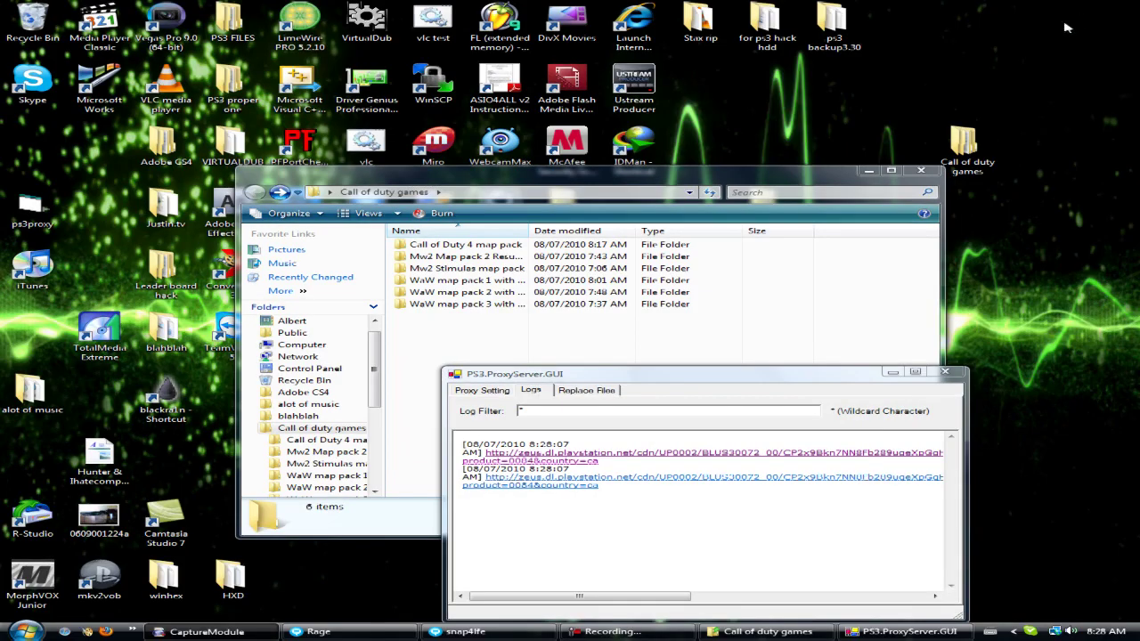
pyautogui.doubleClick(229, 92)
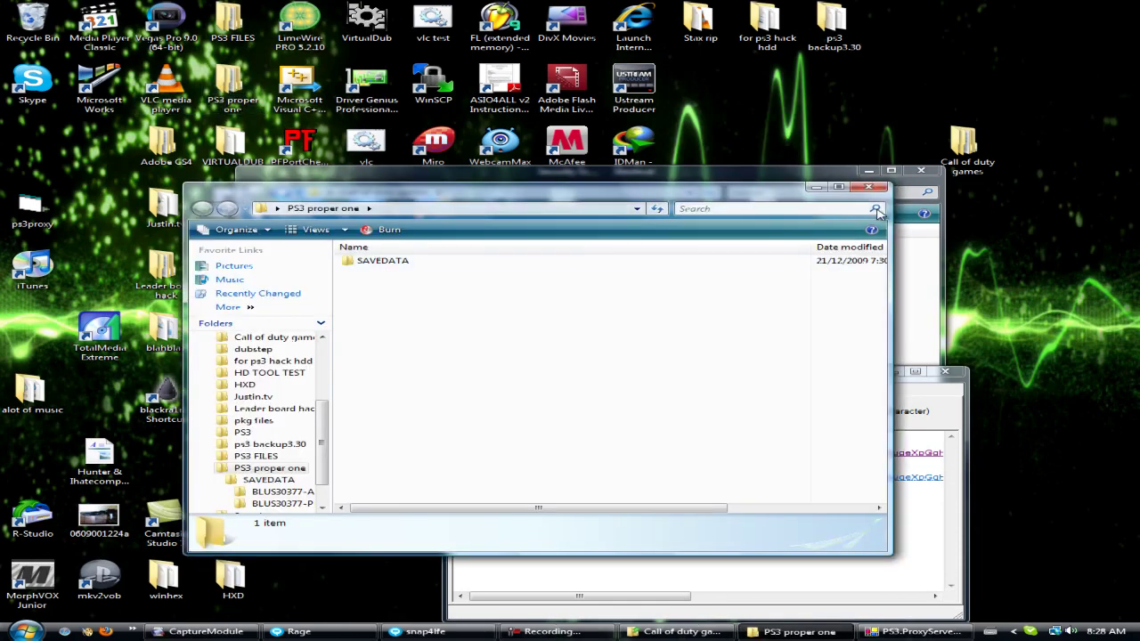
pyautogui.click(871, 189)
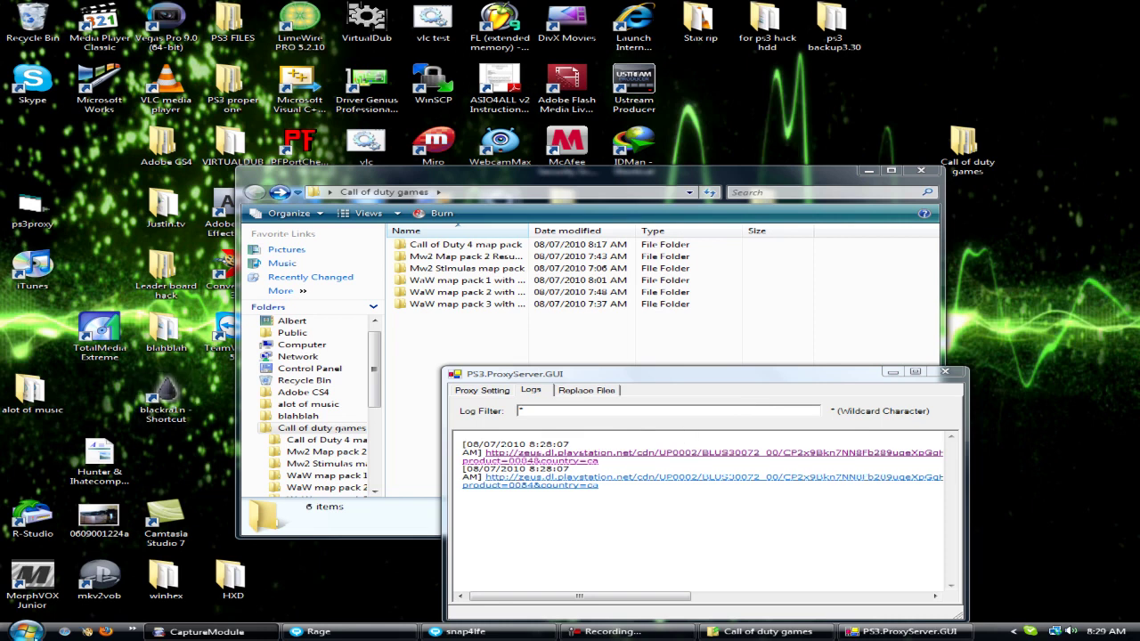
# Step: Look through the Video subfolder of Downloads in Documents for the downloaded package, closing the folder window again
pyautogui.click(25, 631)
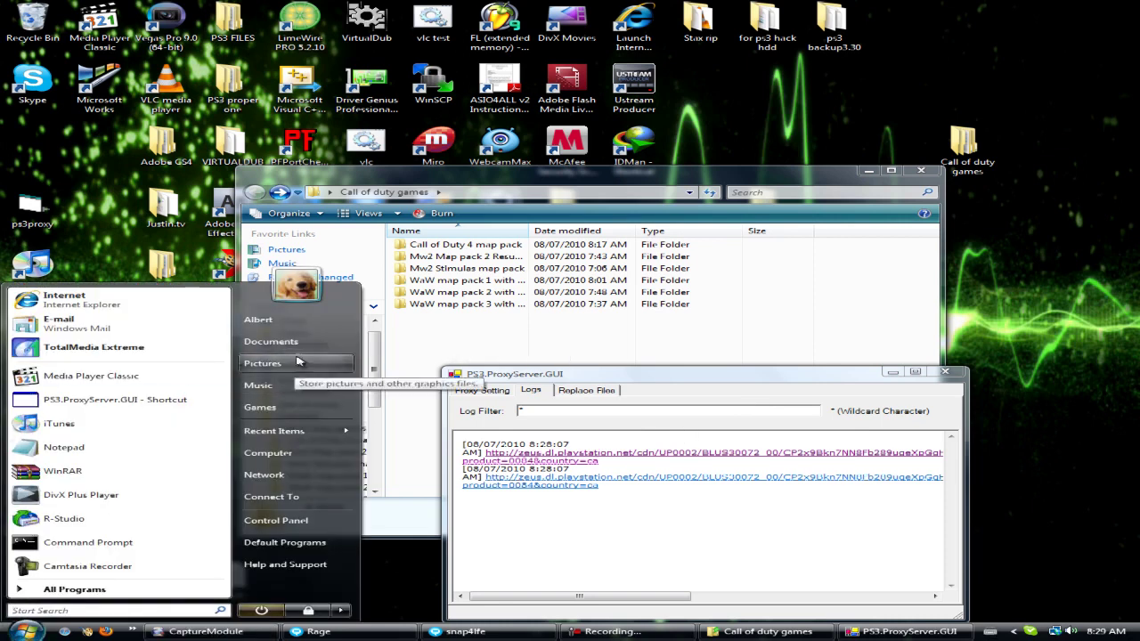
pyautogui.click(334, 354)
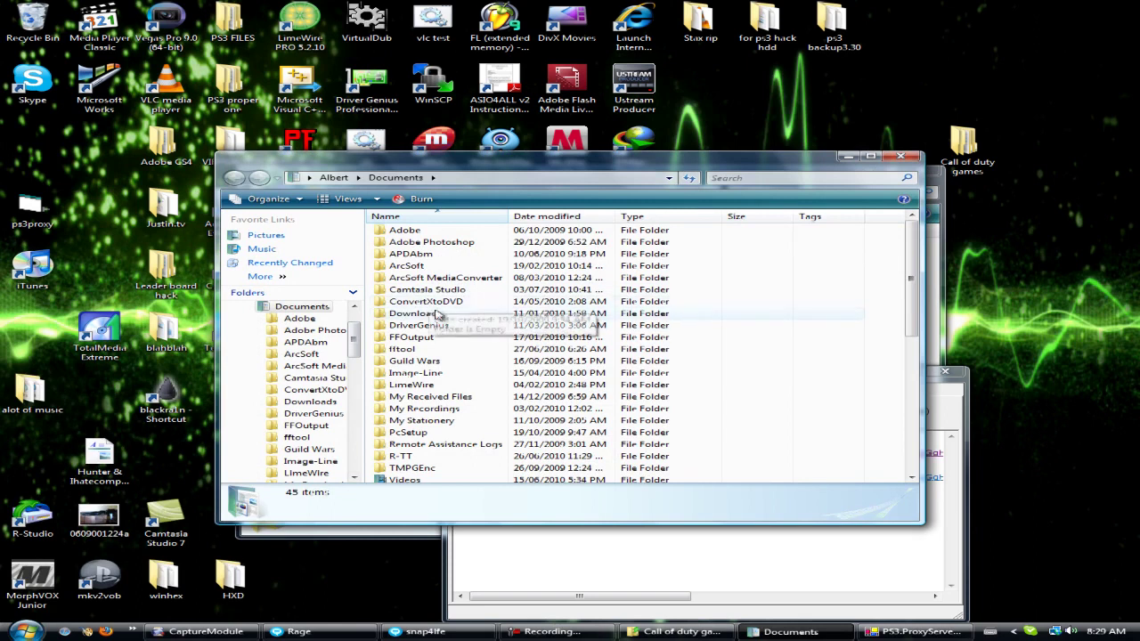
pyautogui.doubleClick(437, 312)
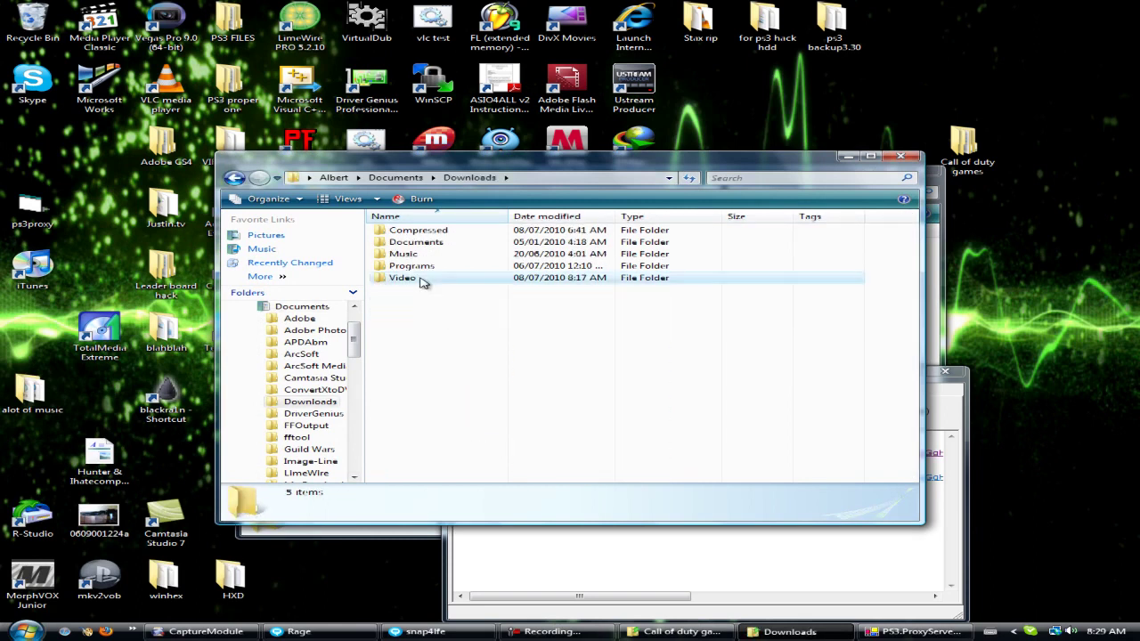
pyautogui.doubleClick(422, 279)
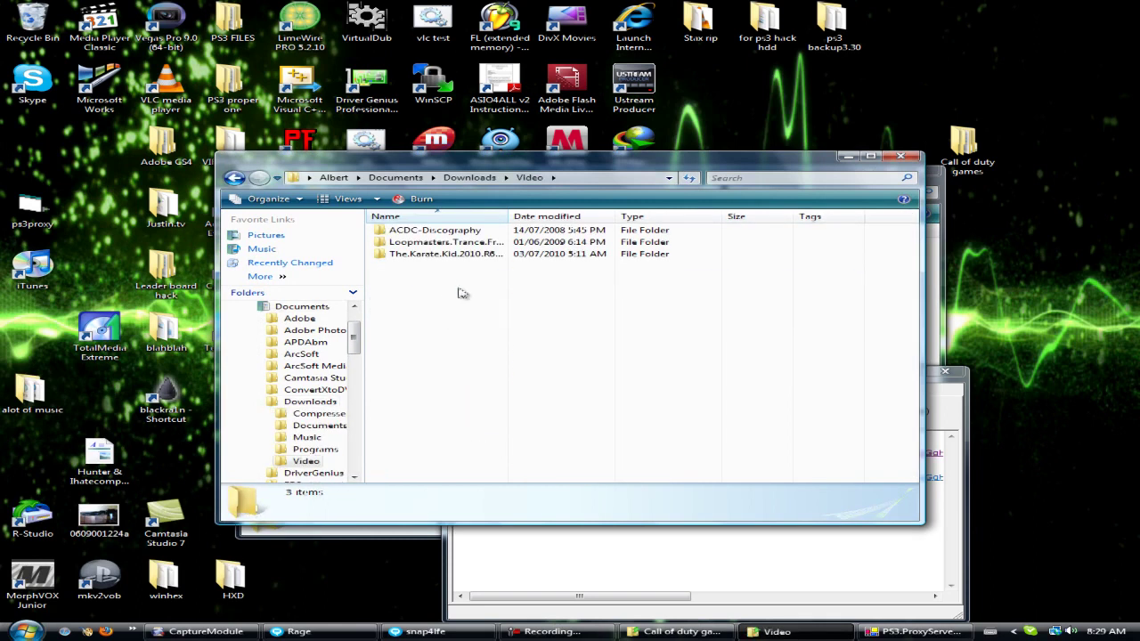
pyautogui.click(900, 156)
# Step: Start an IDM download of the first logged package link as a numbered duplicate in the Video category, and cancel the transfer
pyautogui.moveTo(662, 378); pyautogui.dragTo(651, 316)
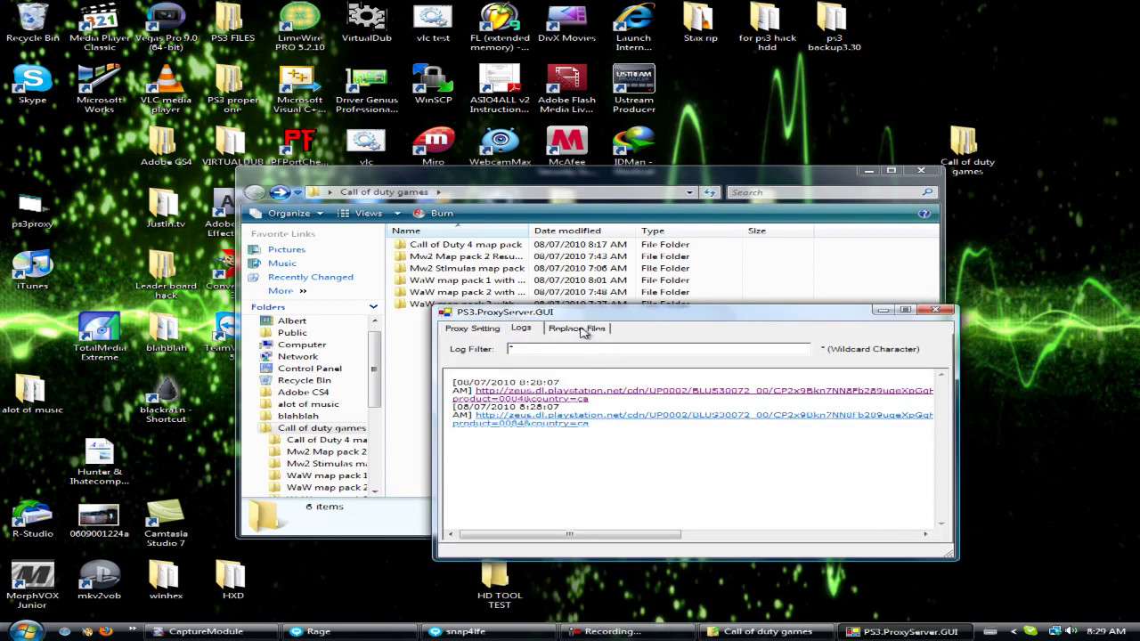
pyautogui.rightClick(586, 397)
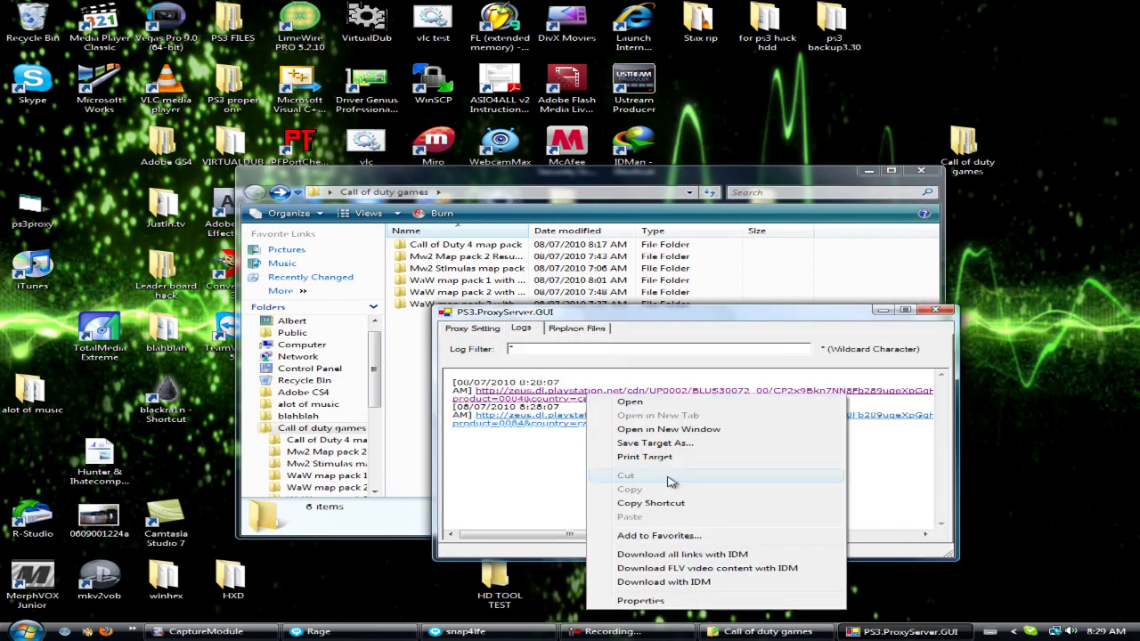
pyautogui.click(723, 584)
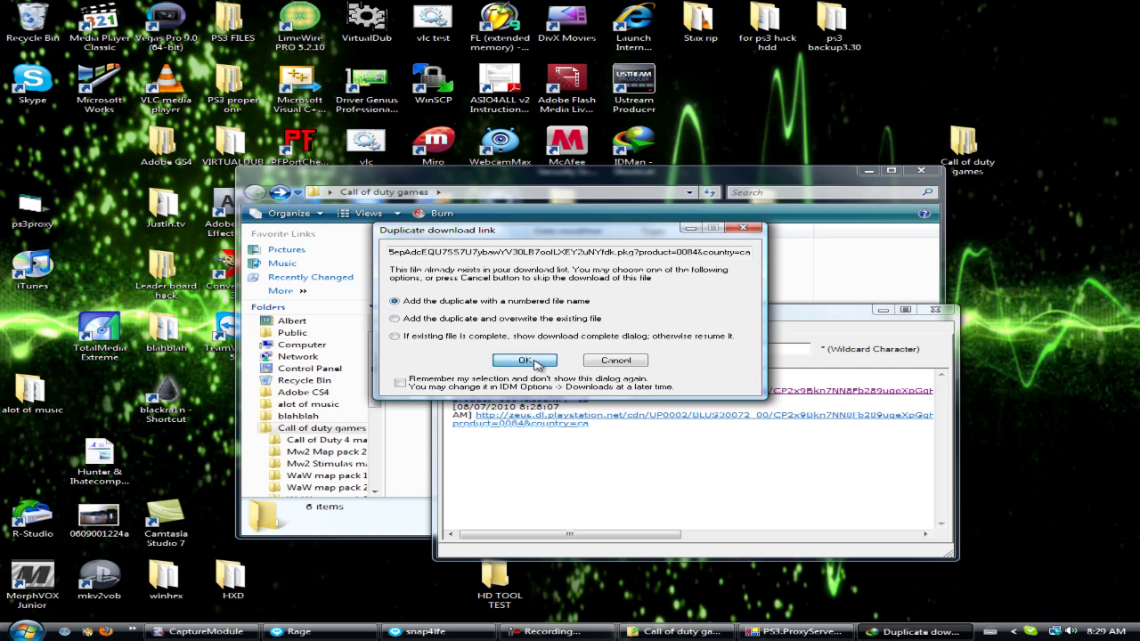
pyautogui.click(525, 361)
pyautogui.click(547, 294)
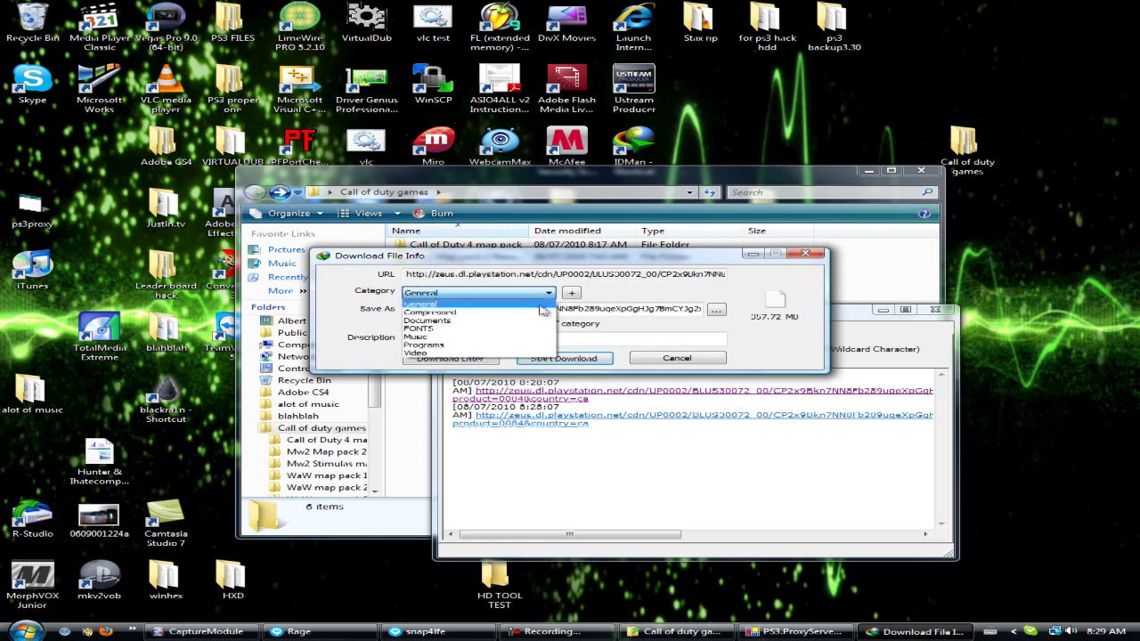
pyautogui.click(538, 353)
pyautogui.click(555, 359)
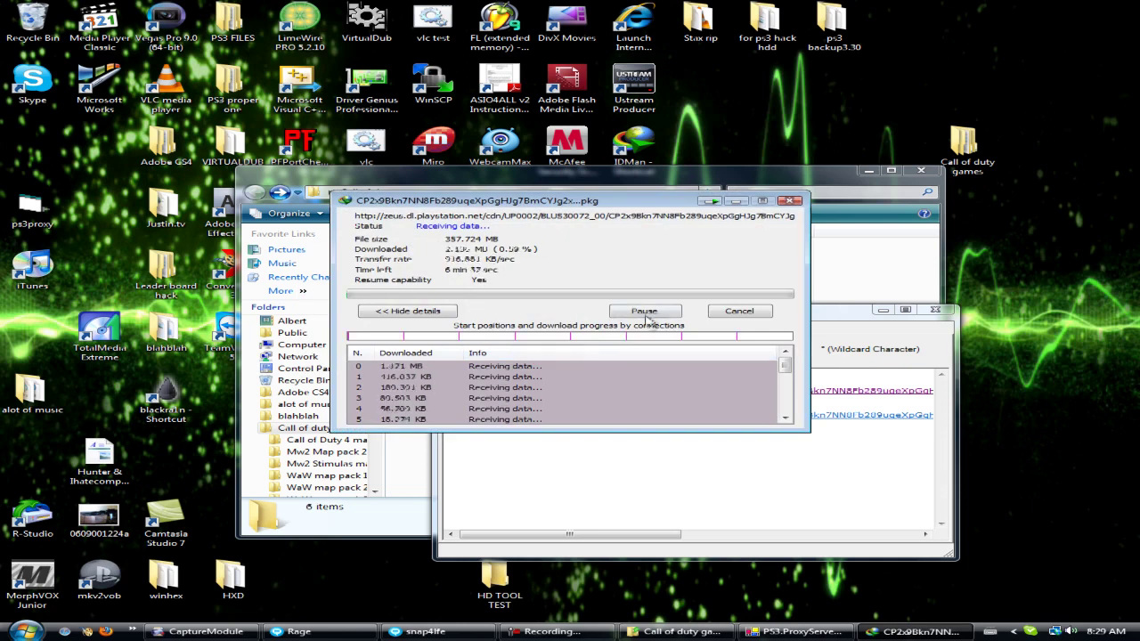
pyautogui.click(739, 311)
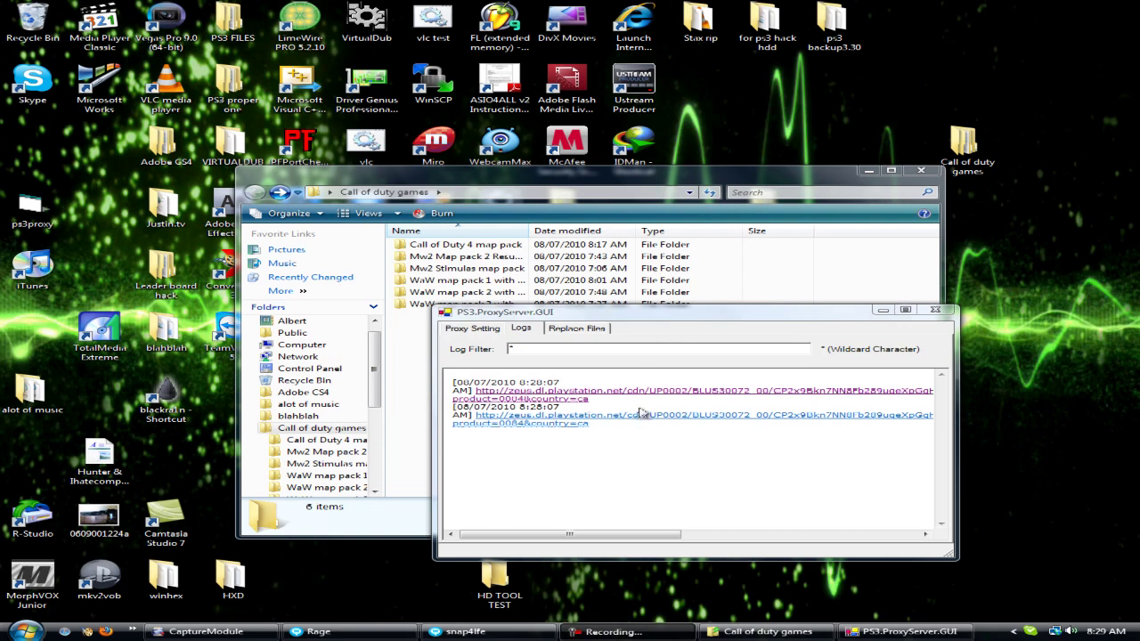
# Step: Move the proxy window clear of the folder listing and inspect the properties of the PKG file in Call of Duty 4 map pack
pyautogui.moveTo(507, 318); pyautogui.dragTo(585, 411)
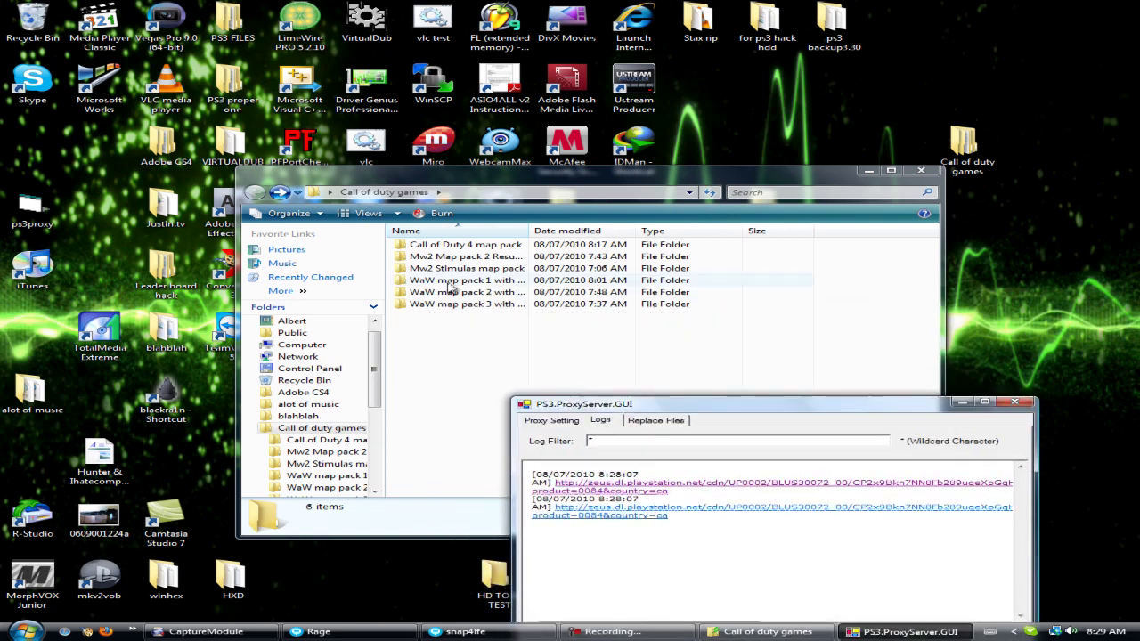
pyautogui.doubleClick(474, 245)
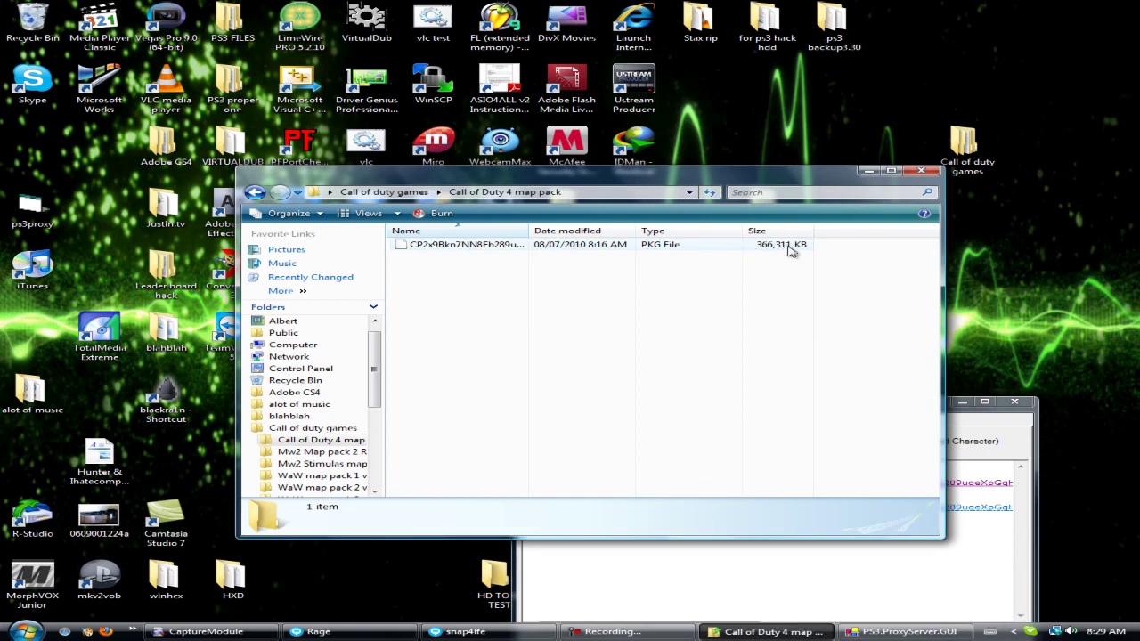
pyautogui.rightClick(646, 253)
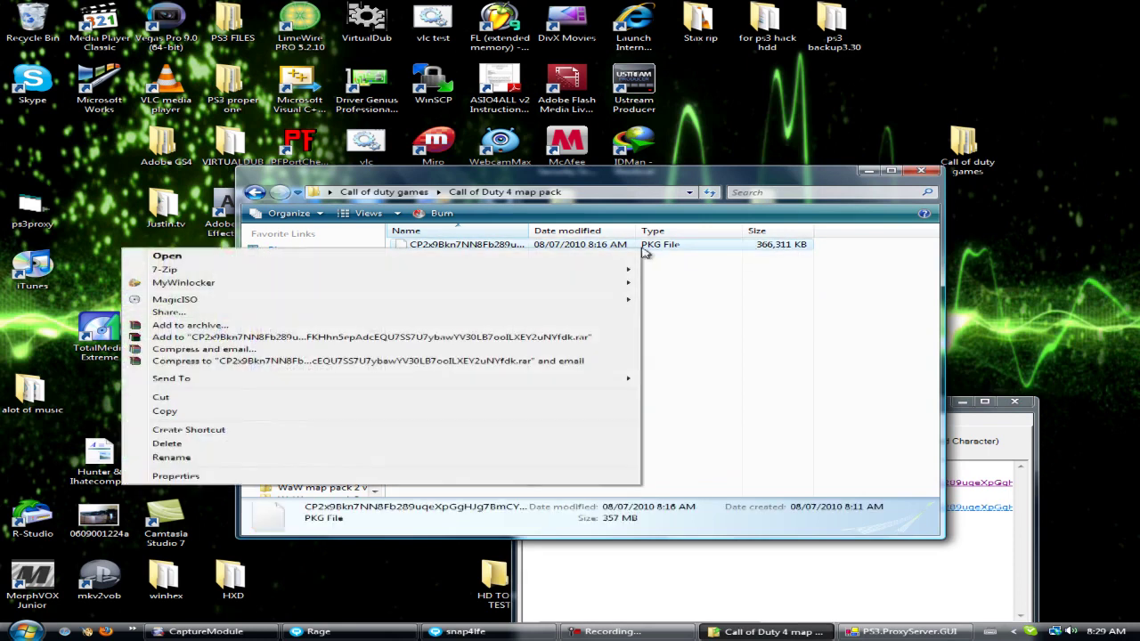
pyautogui.click(422, 478)
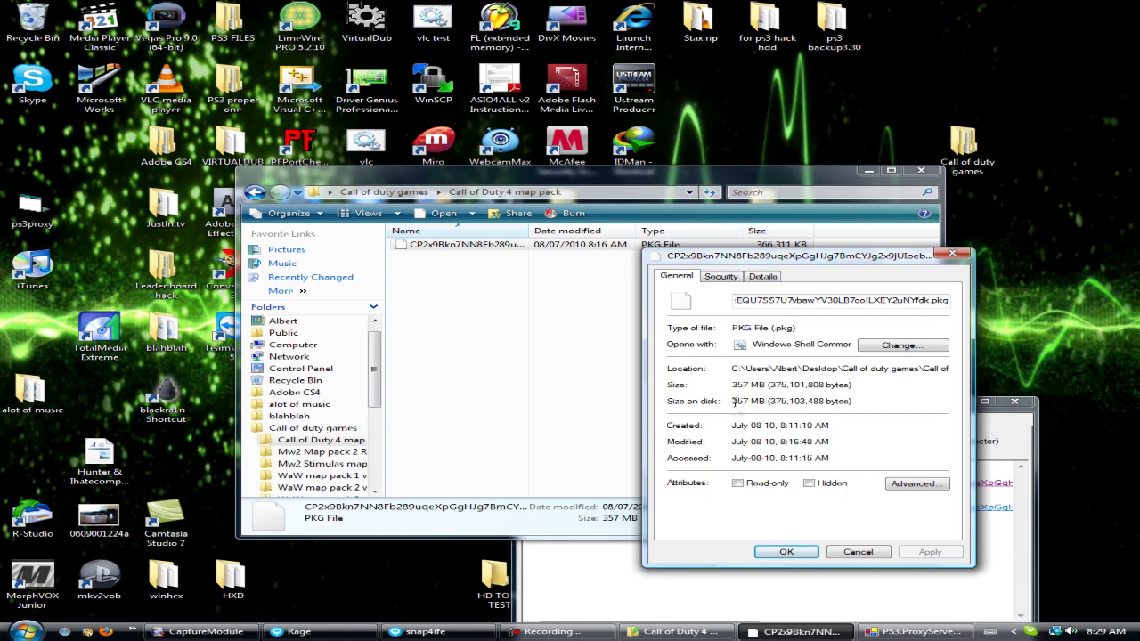
pyautogui.click(954, 257)
# Step: Copy the first logged package link into the empty download URL of the proxy's file replacement entry
pyautogui.click(975, 433)
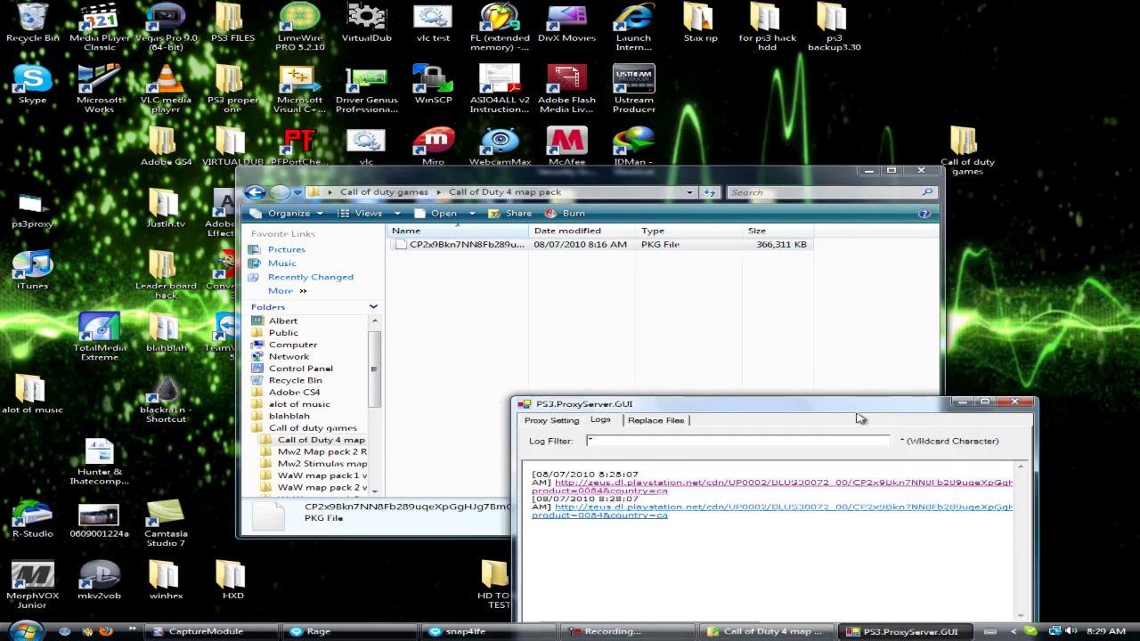
pyautogui.moveTo(868, 406); pyautogui.dragTo(752, 397)
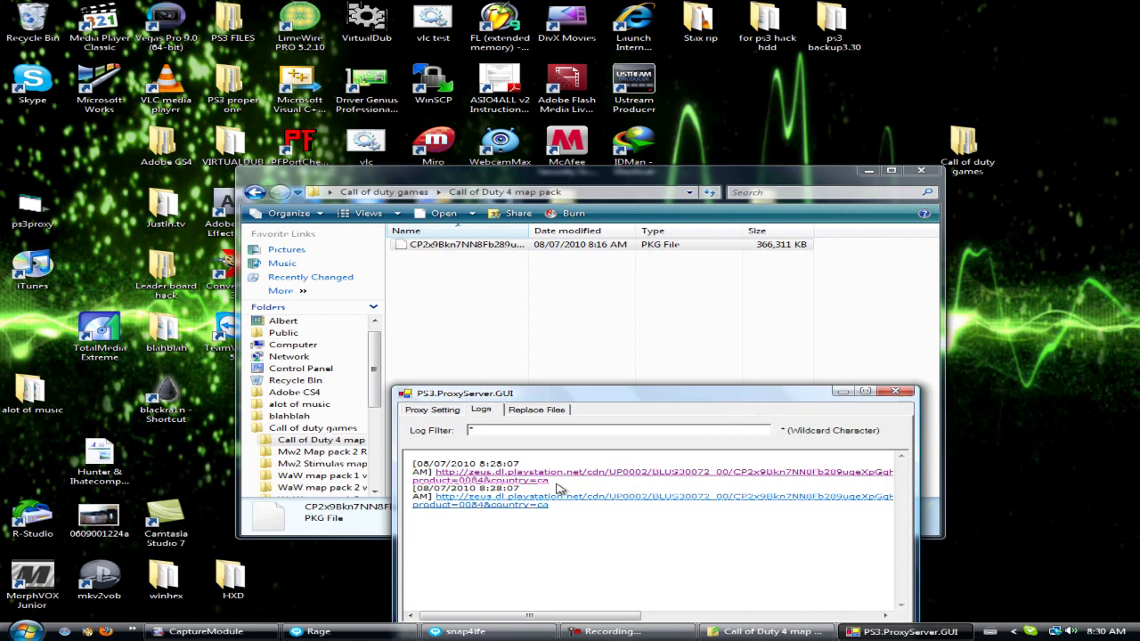
pyautogui.click(495, 480)
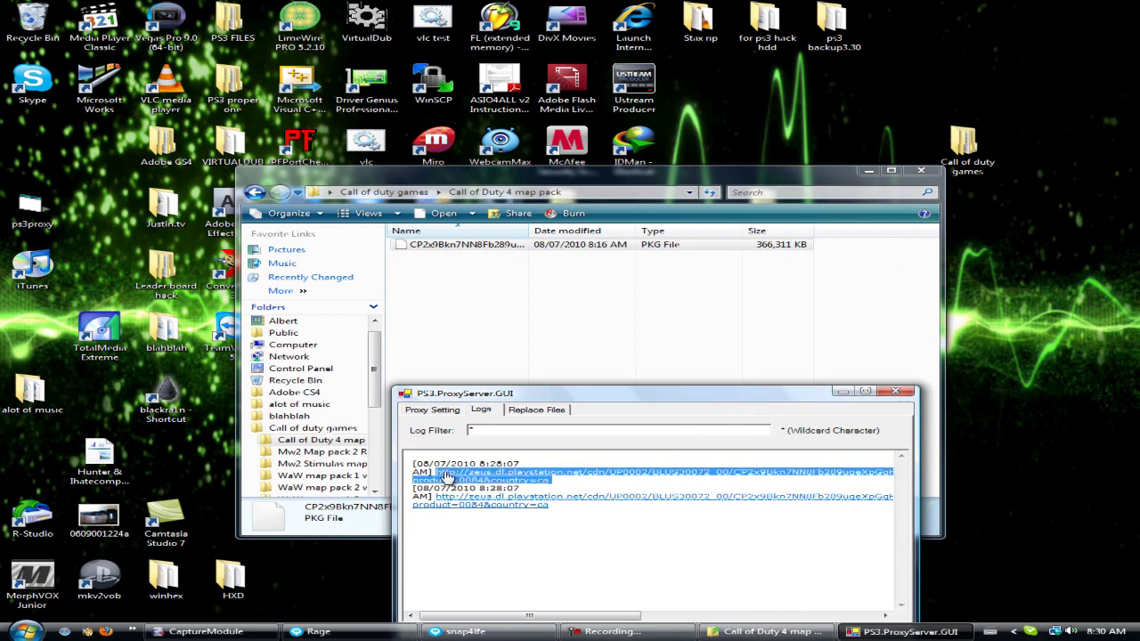
pyautogui.rightClick(447, 478)
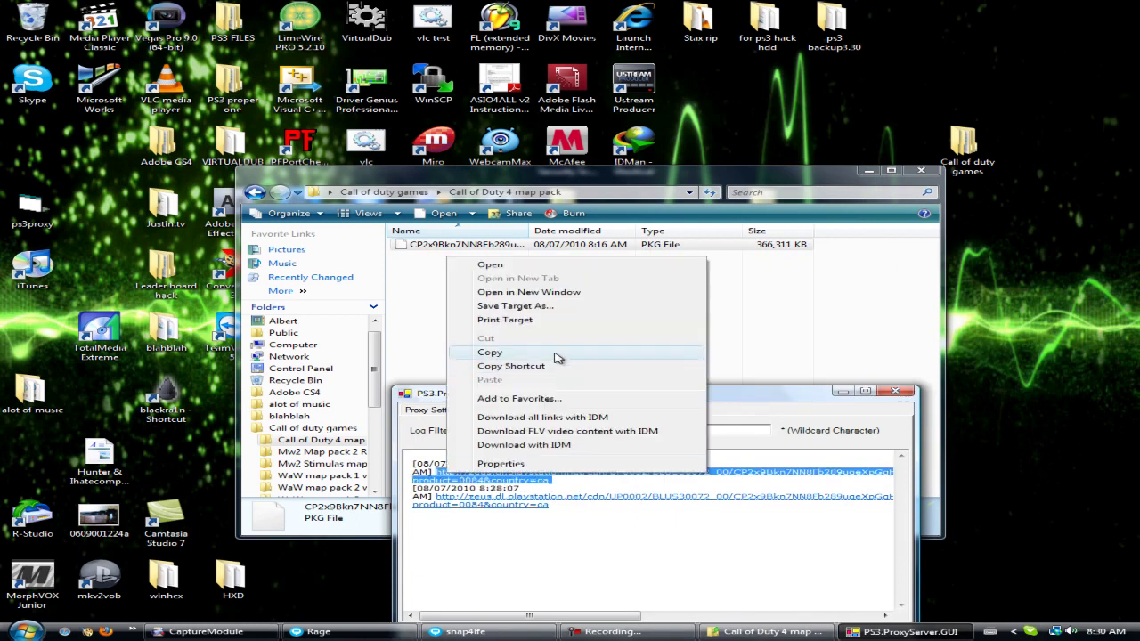
pyautogui.click(486, 353)
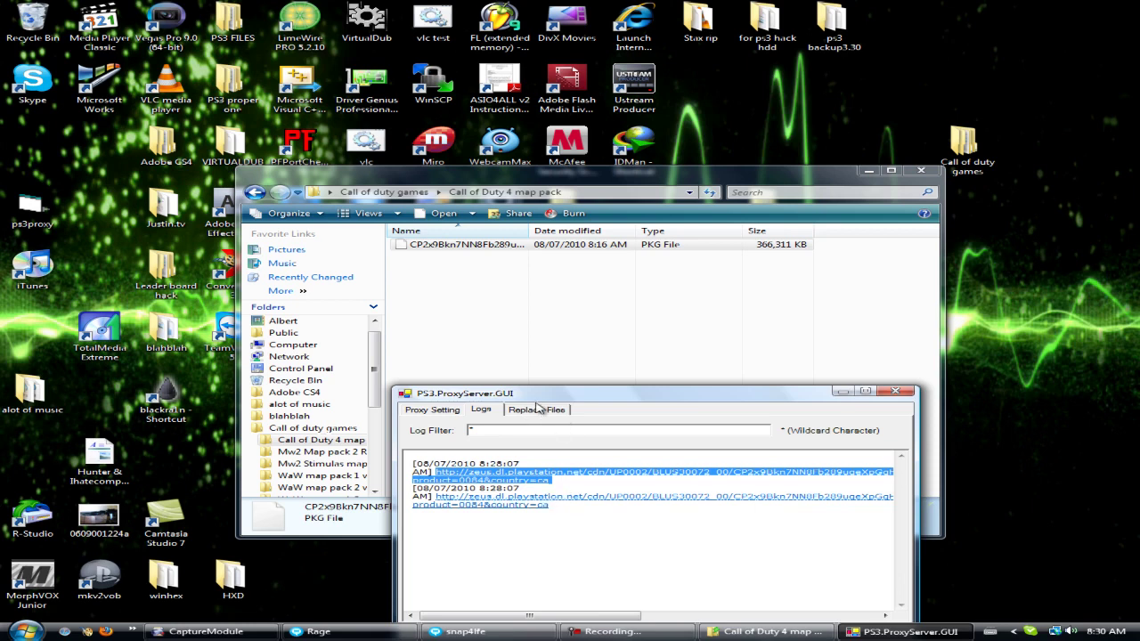
pyautogui.click(538, 412)
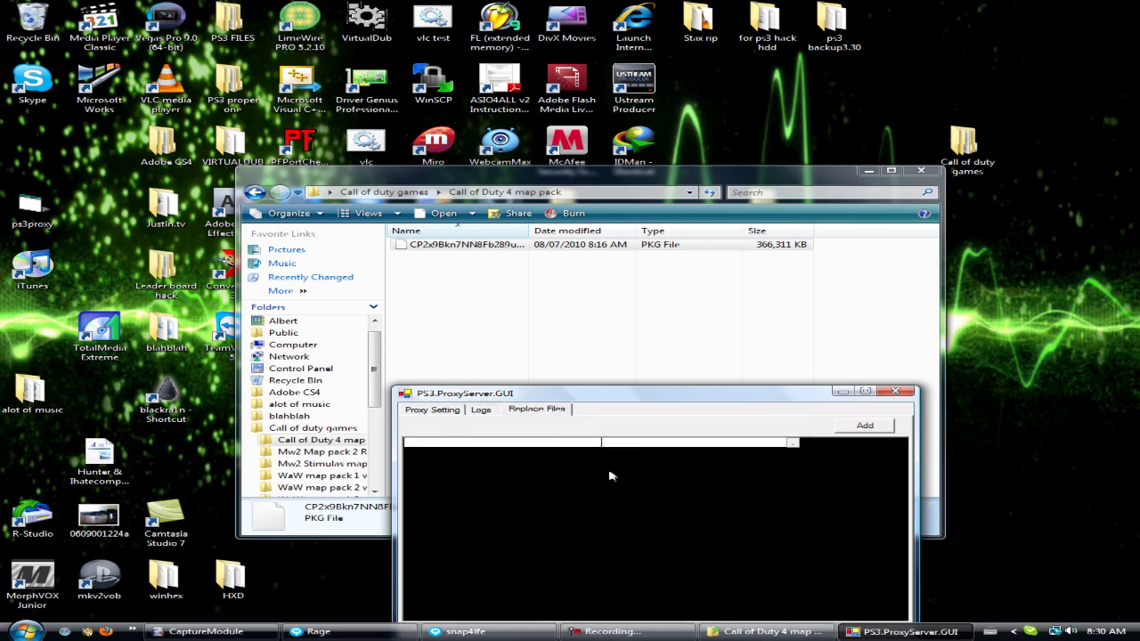
pyautogui.rightClick(496, 444)
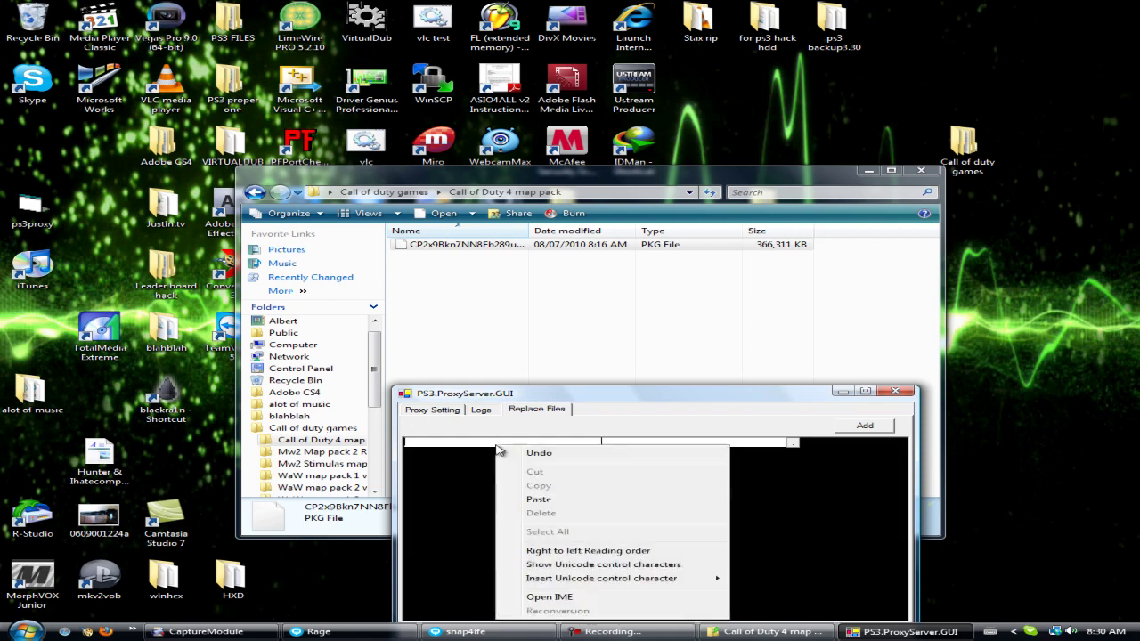
pyautogui.click(512, 501)
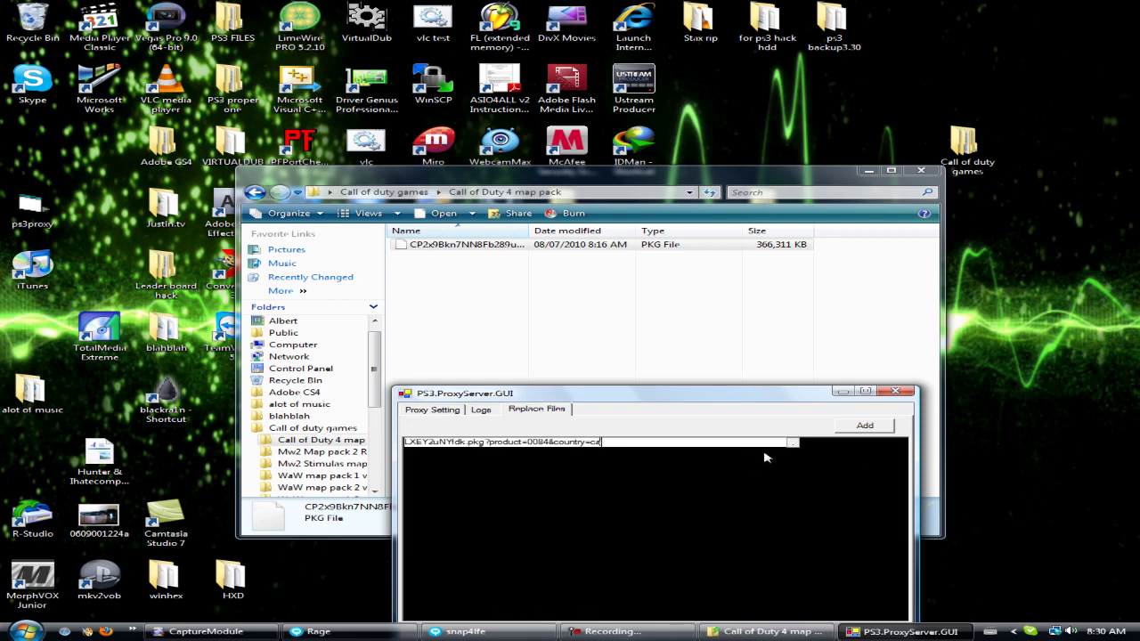
# Step: Set the PKG file from Call of Duty 4 map pack as the replacement entry's local file and return to the proxy logs
pyautogui.click(793, 443)
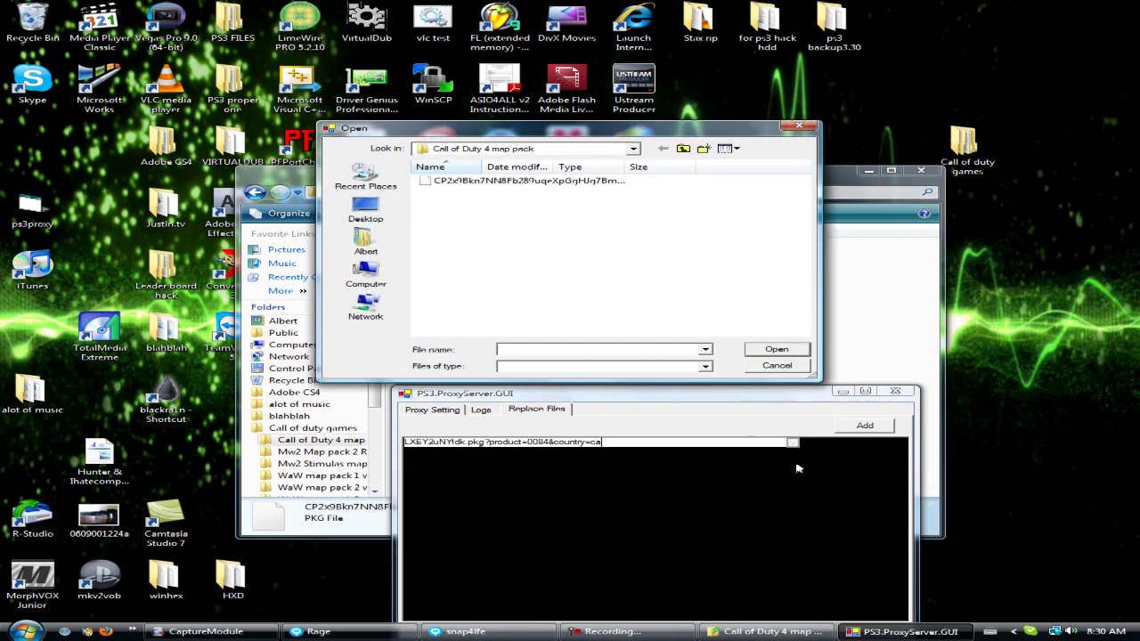
pyautogui.click(509, 182)
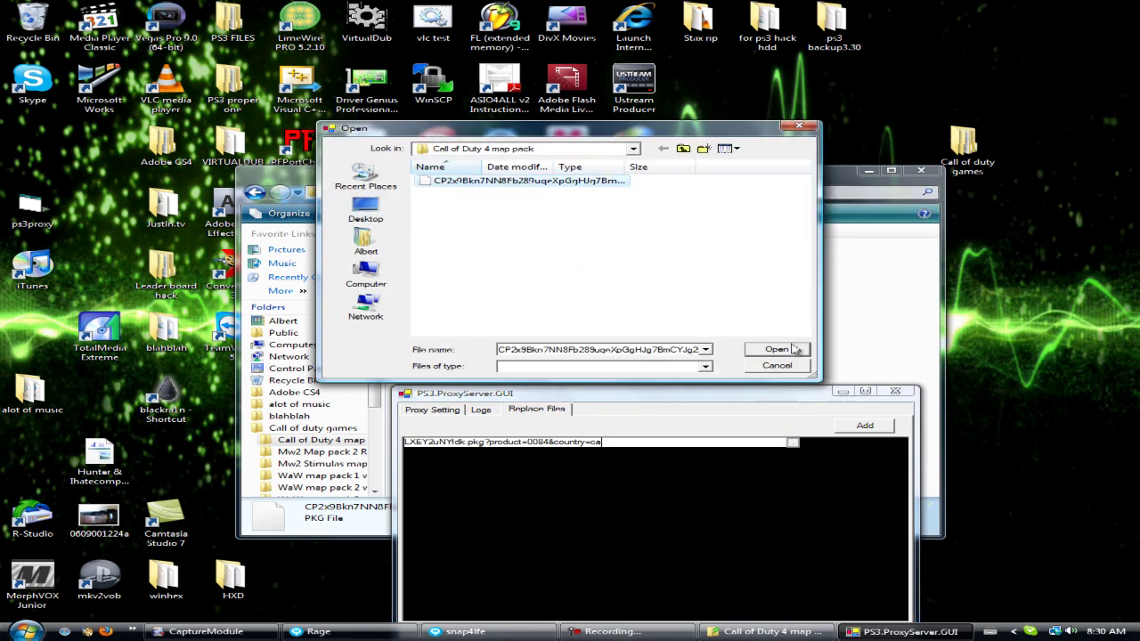
pyautogui.moveTo(637, 136); pyautogui.dragTo(682, 177)
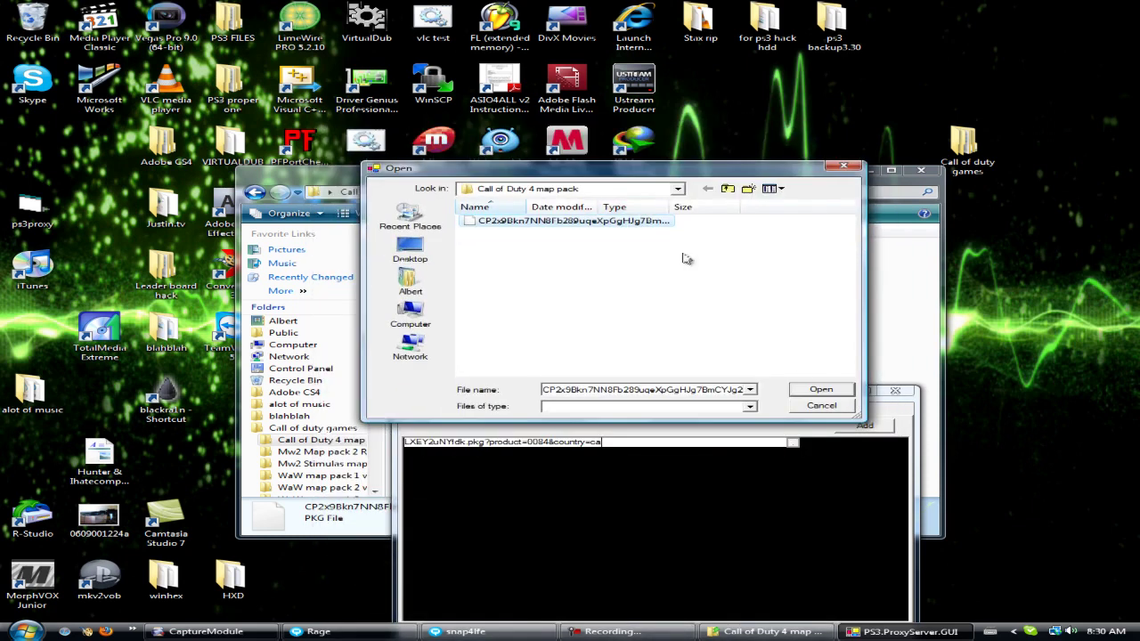
pyautogui.click(818, 389)
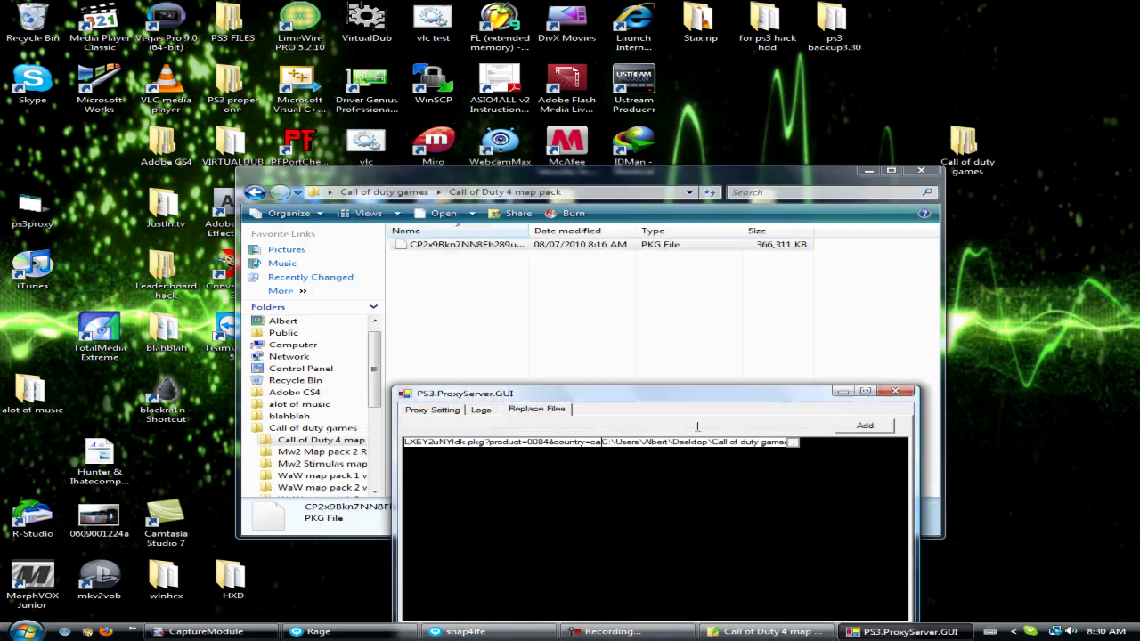
pyautogui.click(480, 411)
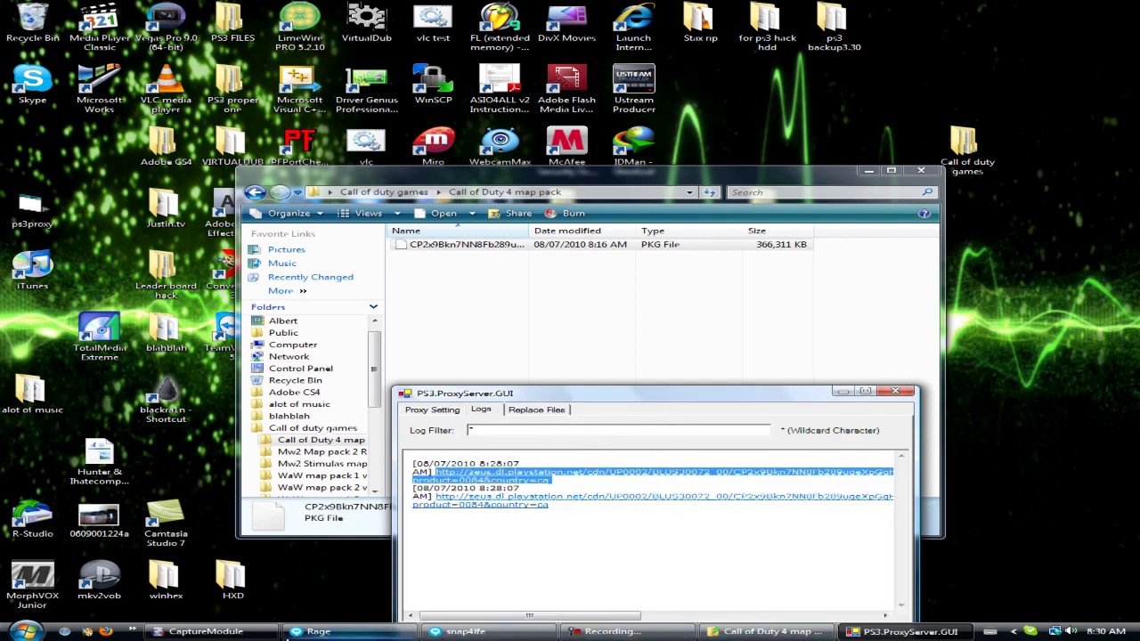
# Step: Bring up the ArcSoft capture preview with the proxy logs in front, and move the proxy window clear of the console's download list
pyautogui.click(223, 631)
pyautogui.click(904, 631)
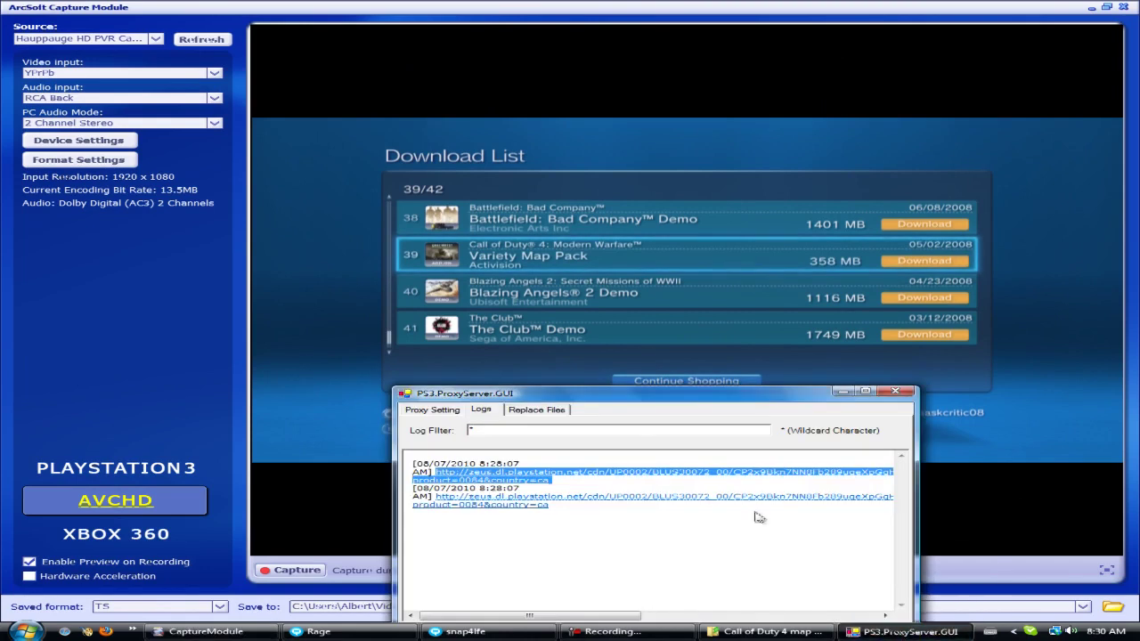
pyautogui.moveTo(693, 397); pyautogui.dragTo(726, 437)
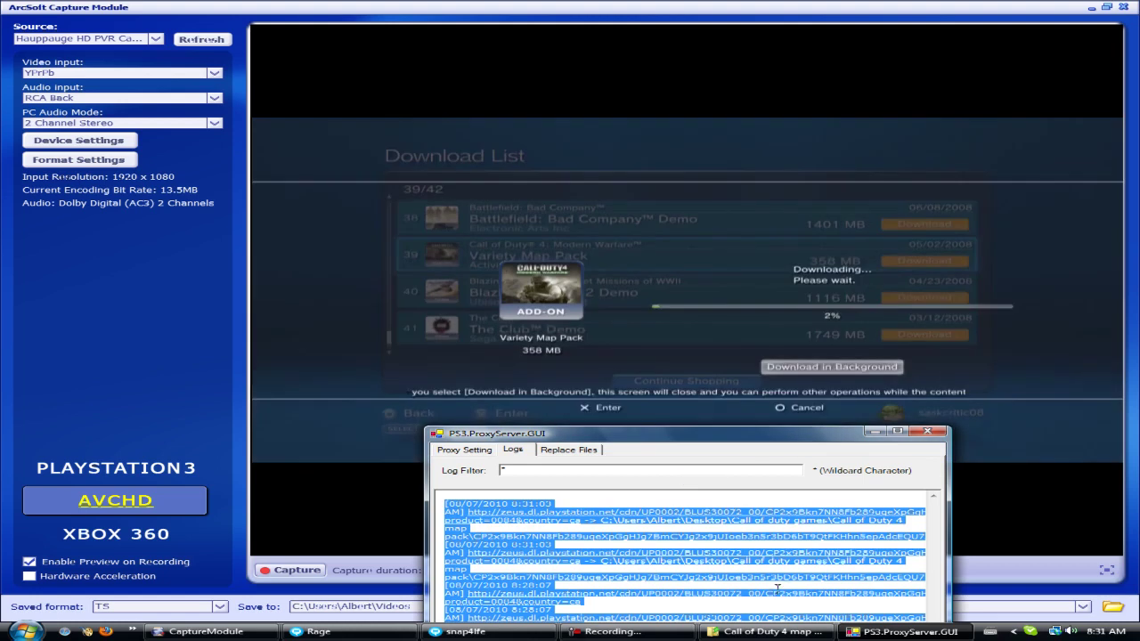
pyautogui.click(663, 554)
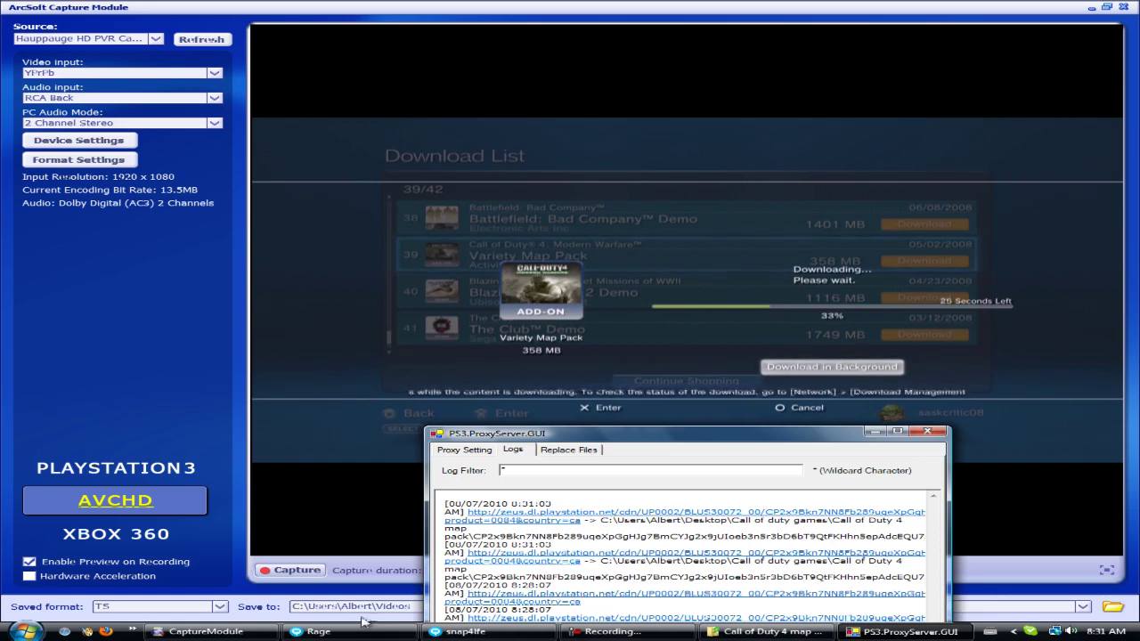
# Step: Check the ongoing Skype call, and return to the console's capture preview with the proxy logs in front
pyautogui.click(337, 632)
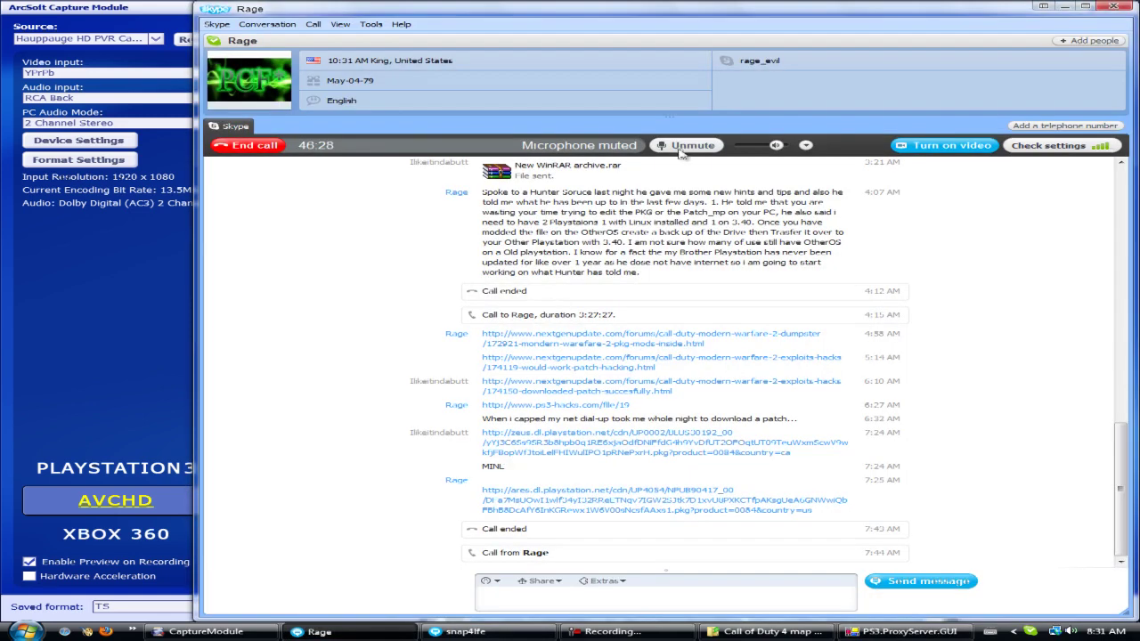
pyautogui.click(915, 634)
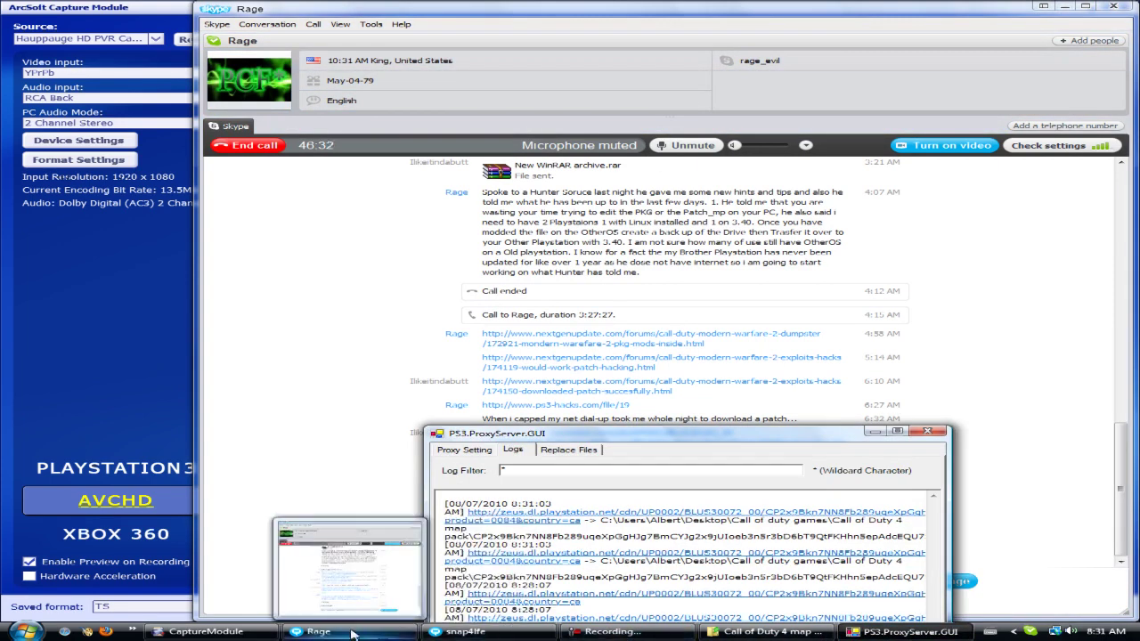
pyautogui.click(229, 630)
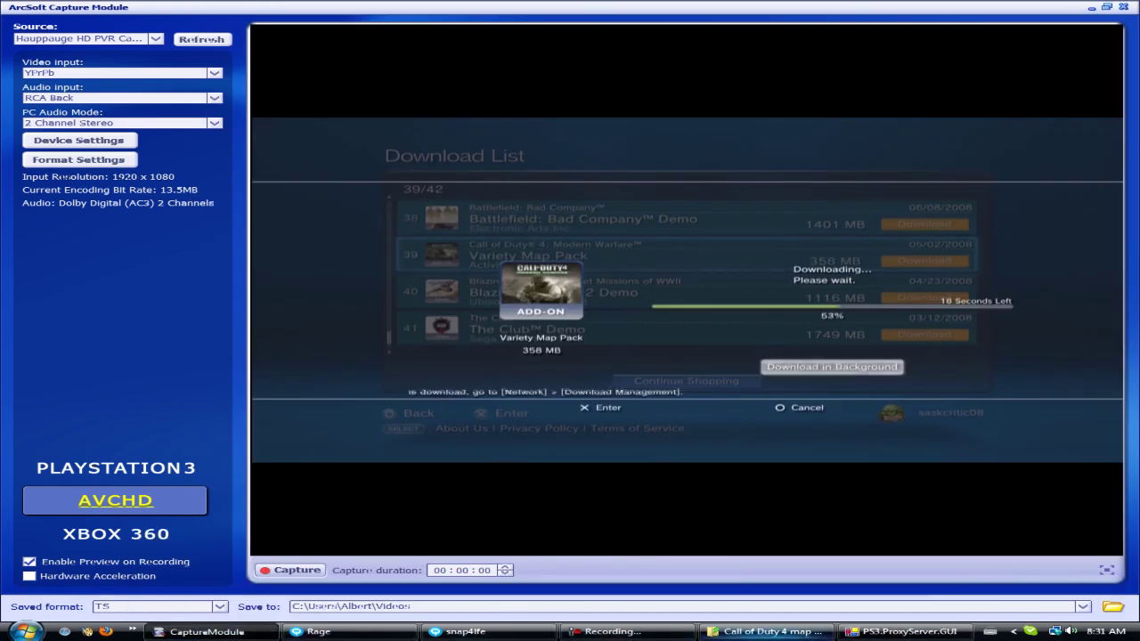
pyautogui.click(888, 631)
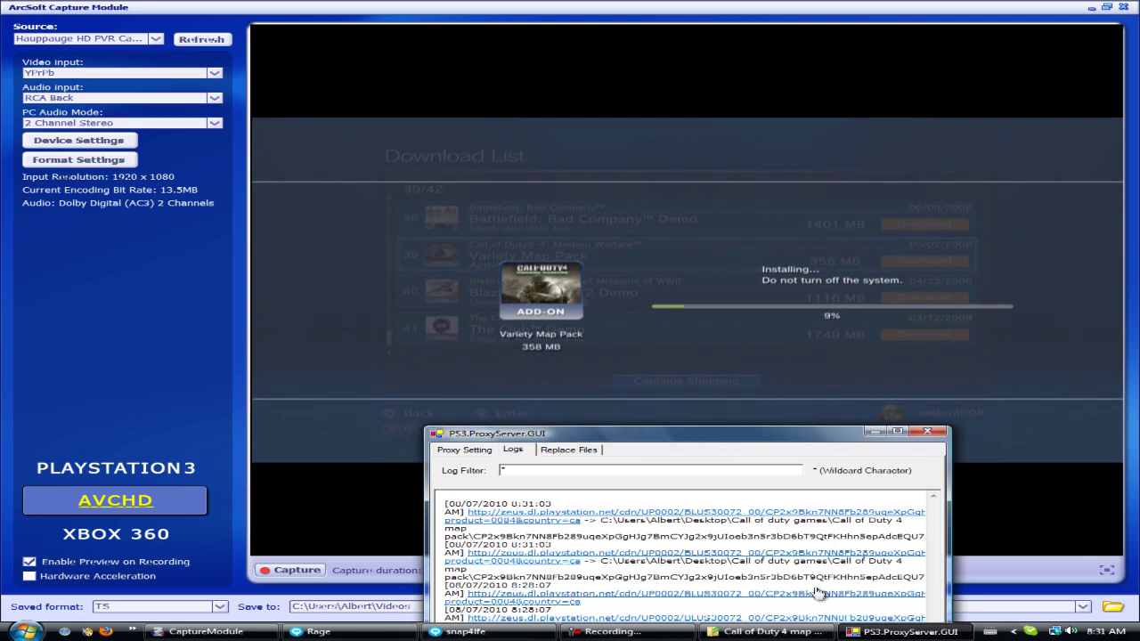
# Step: Show the Call of duty games folder with a Name column wide enough for full folder names, keeping its window clear of the installation progress
pyautogui.moveTo(794, 637)
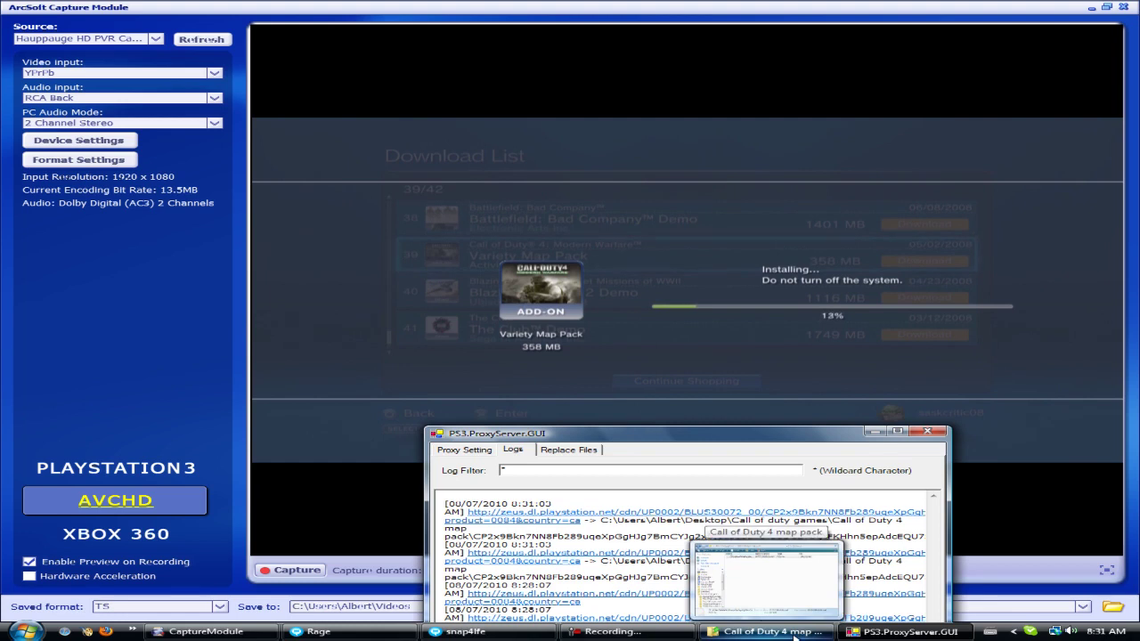
pyautogui.click(794, 634)
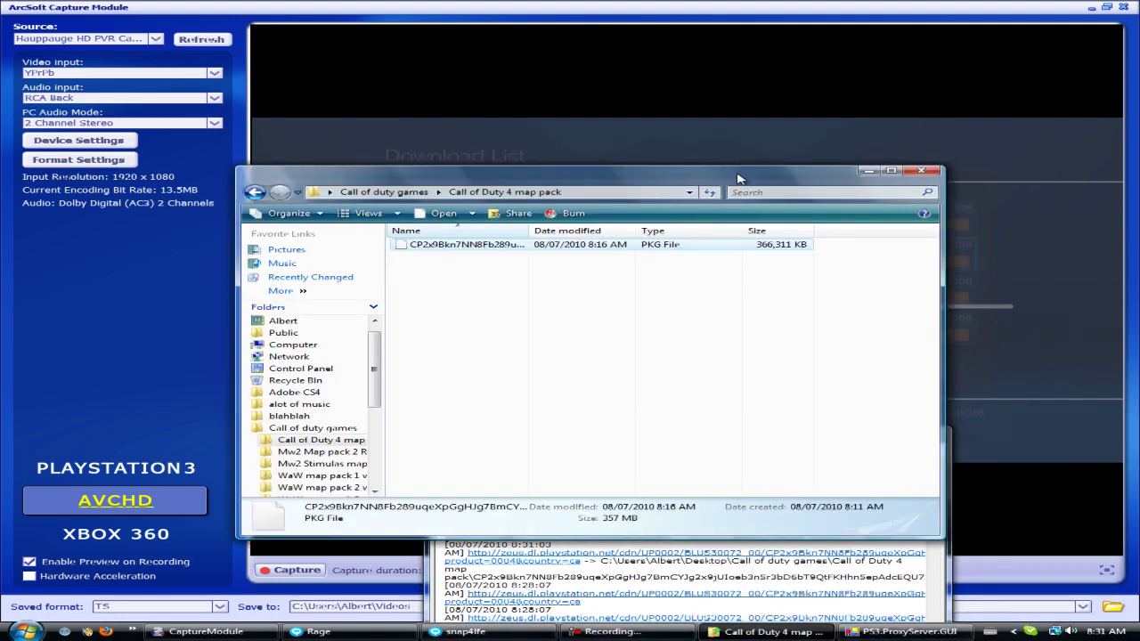
pyautogui.moveTo(739, 179); pyautogui.dragTo(878, 333)
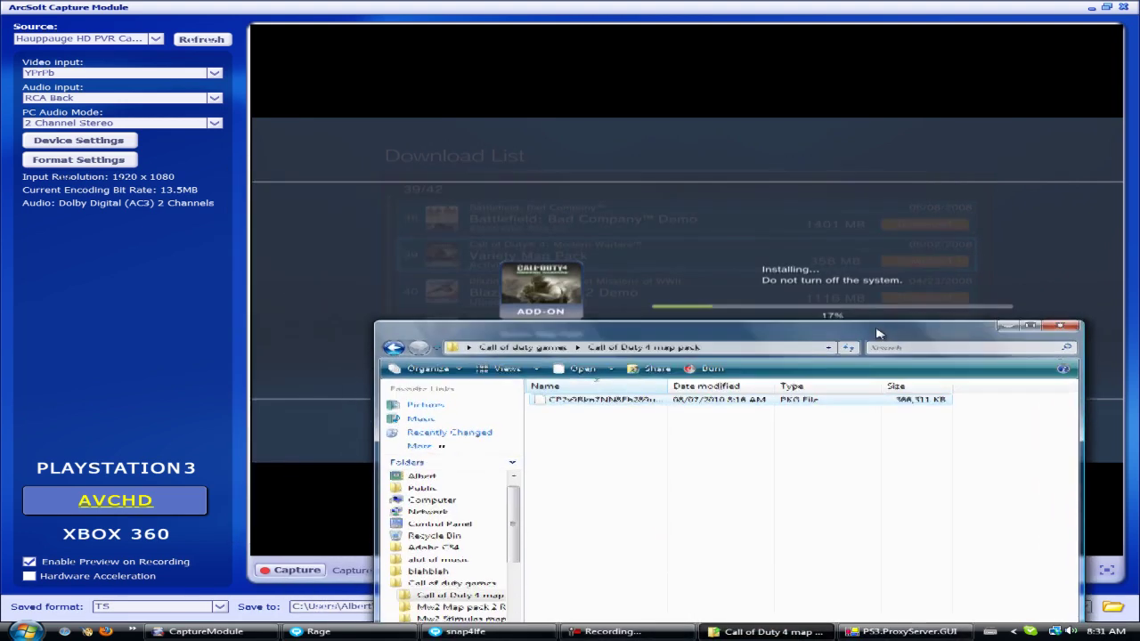
pyautogui.click(393, 348)
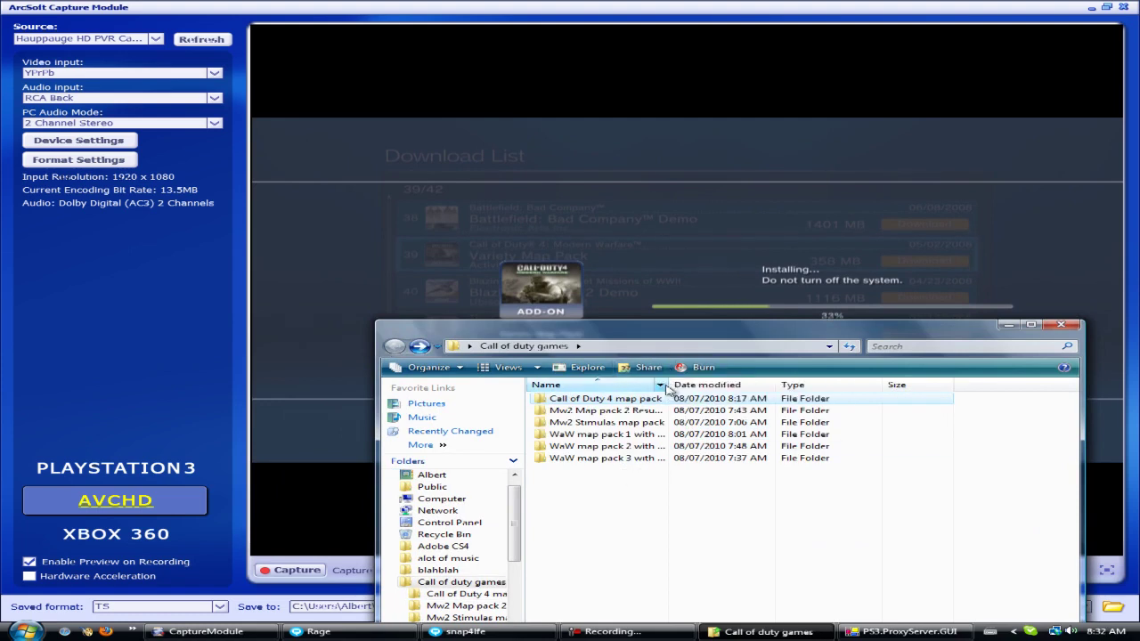
pyautogui.moveTo(669, 384); pyautogui.dragTo(763, 385)
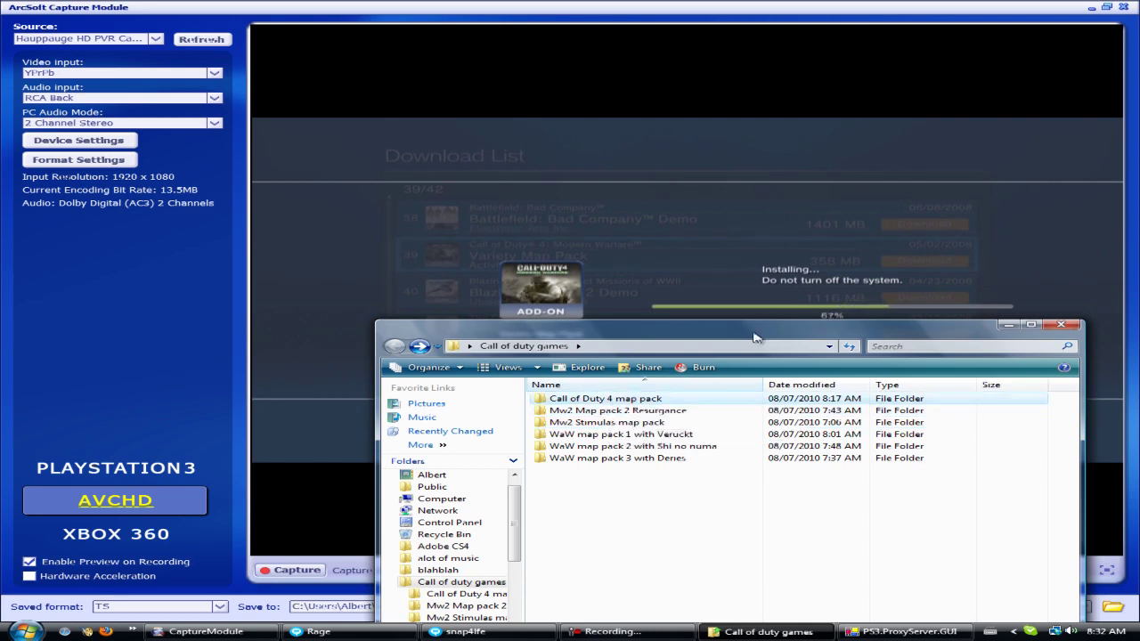
pyautogui.moveTo(754, 337); pyautogui.dragTo(757, 392)
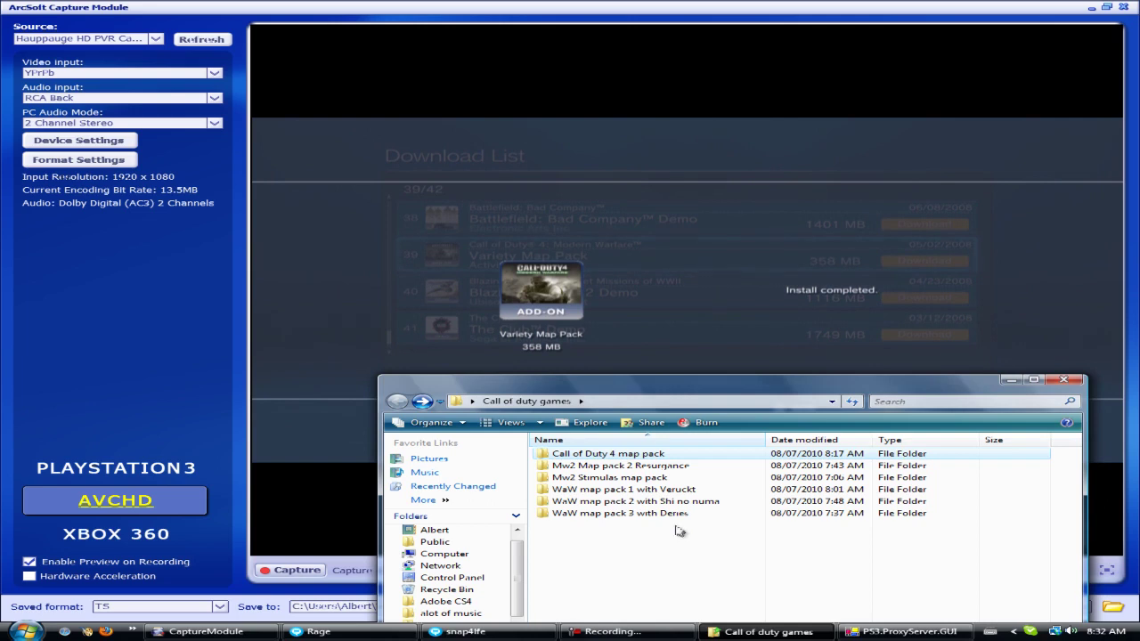
pyautogui.moveTo(660, 386); pyautogui.dragTo(674, 483)
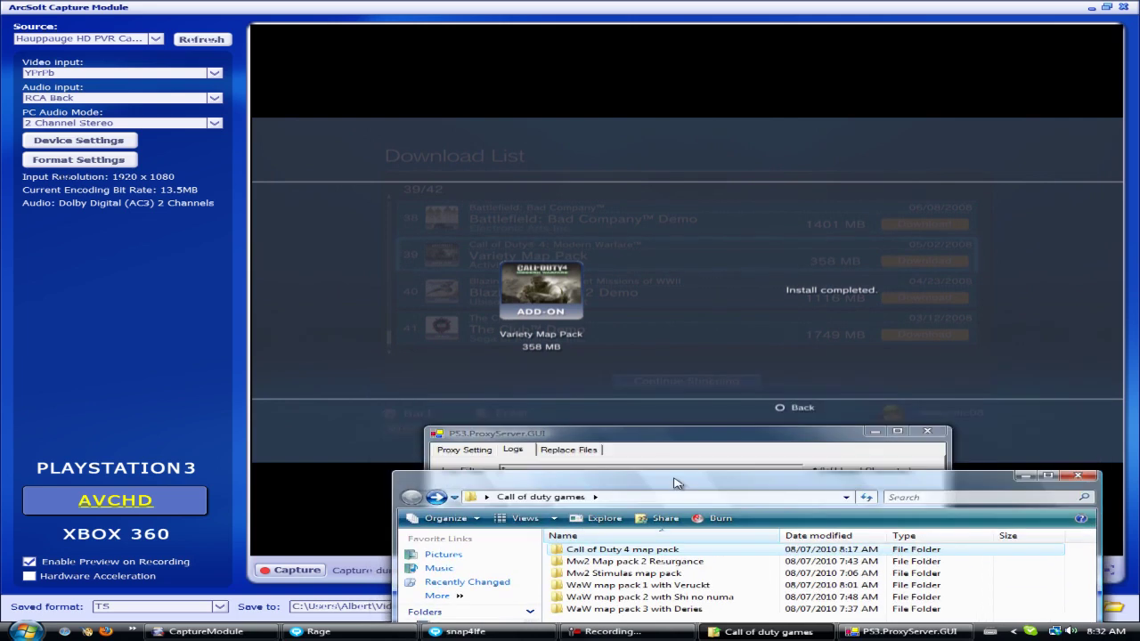